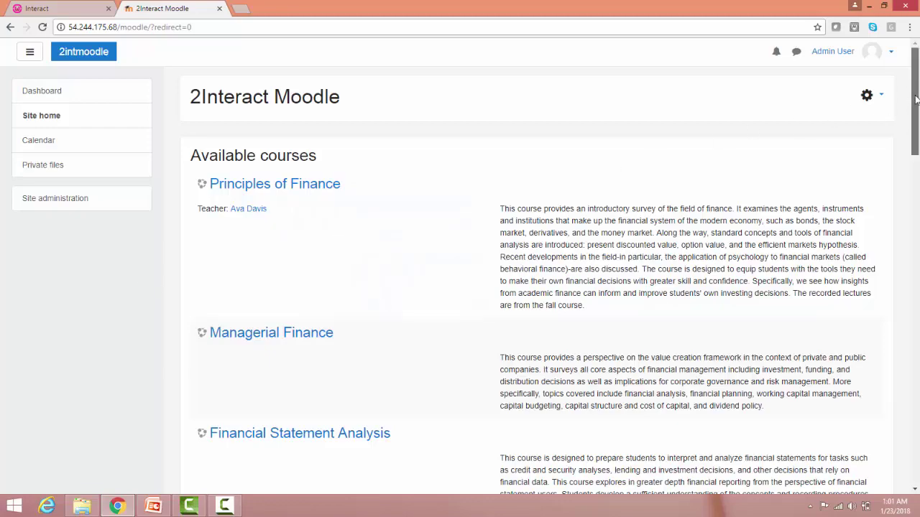
Open the Principles of Finance course in Moodle and scroll through its units and activities
drag(914, 95, 916, 70)
click(278, 182)
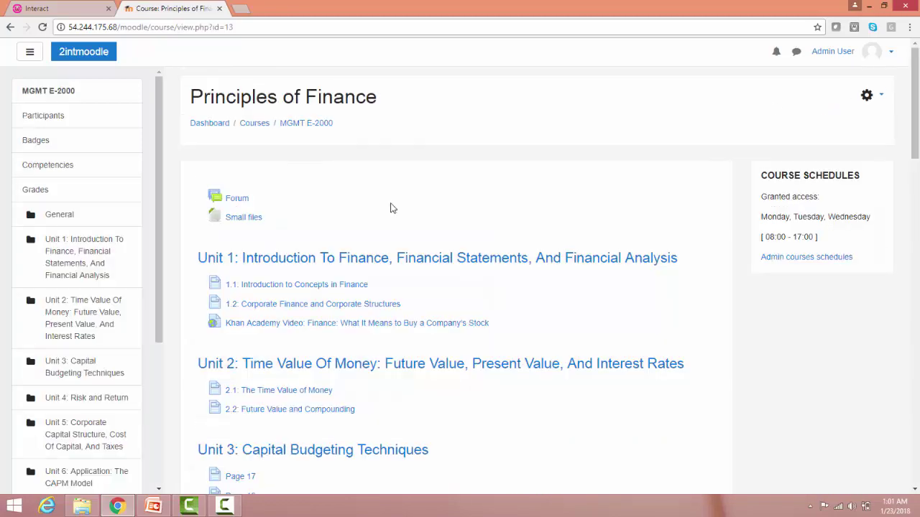
scroll(395, 209, down, 6)
scroll(395, 210, down, 2)
scroll(396, 210, up, 9)
Resize the Full Name and Summary columns, then import the 12 listed Moodle courses into Interact
click(76, 10)
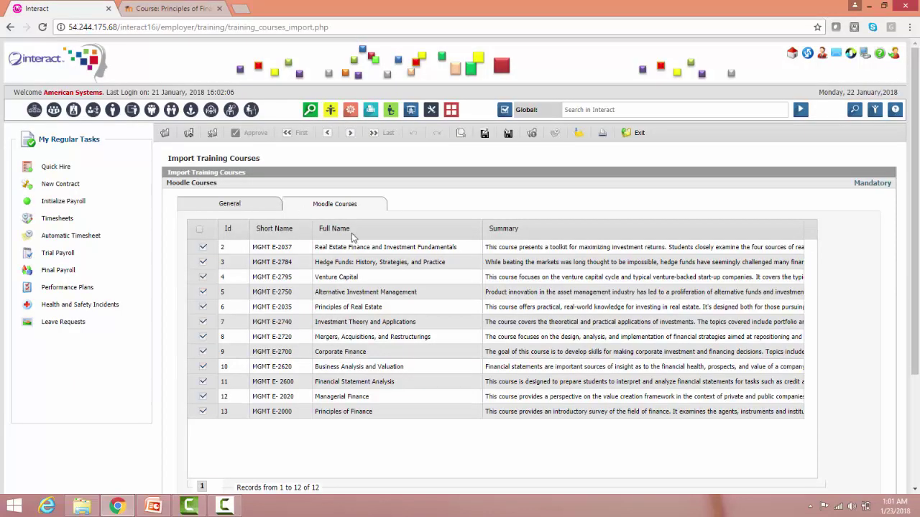
scroll(429, 288, down, 2)
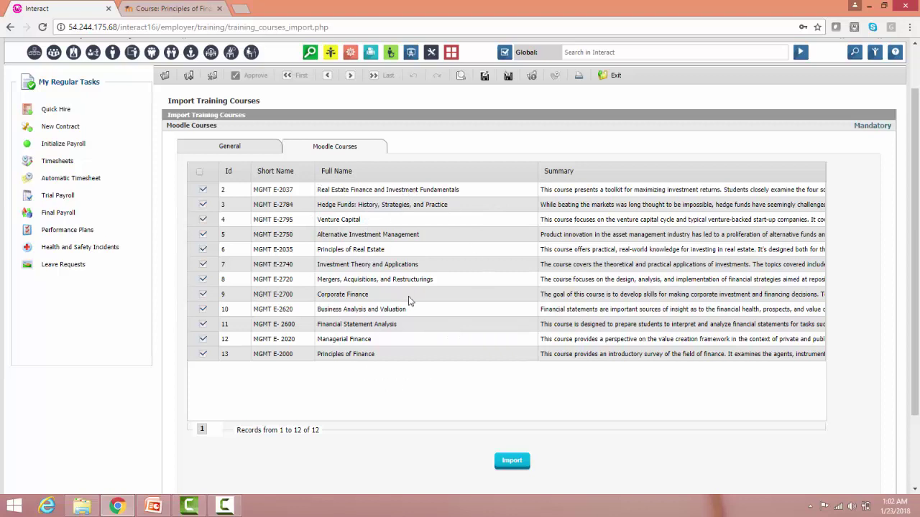
drag(538, 171, 482, 171)
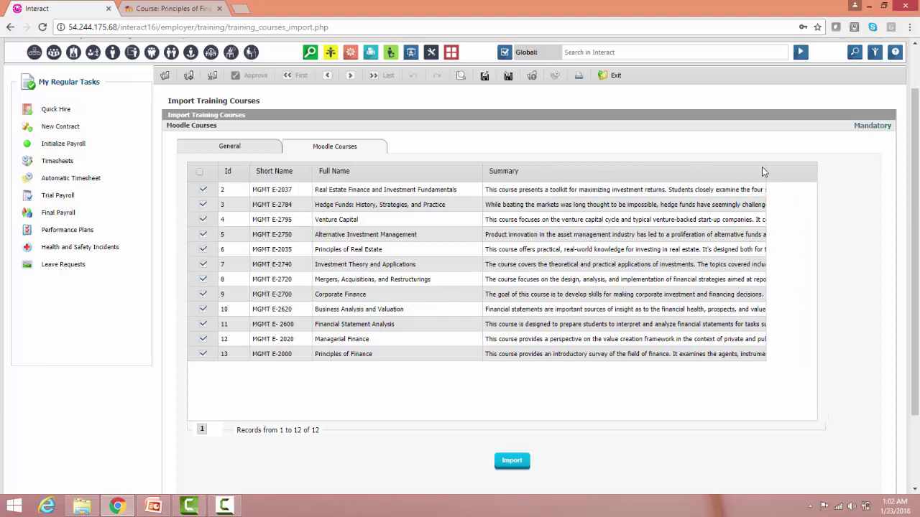
drag(766, 168, 819, 173)
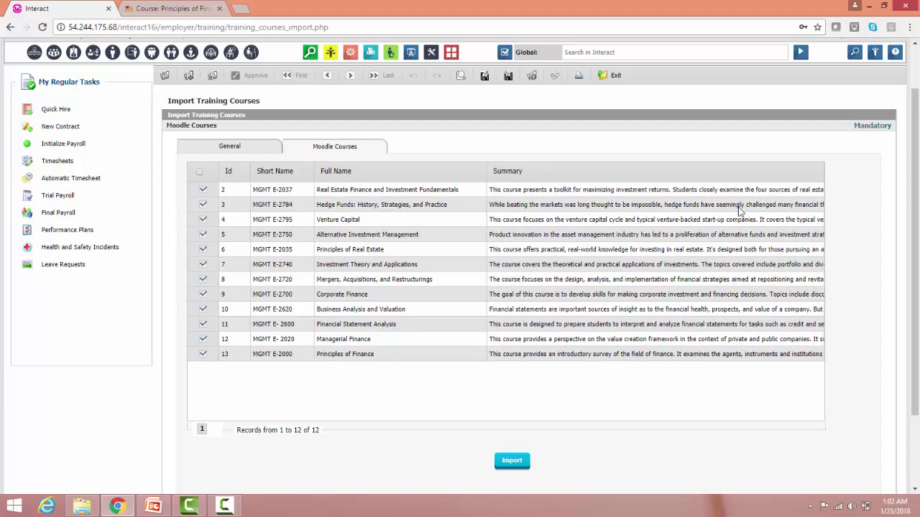
click(516, 461)
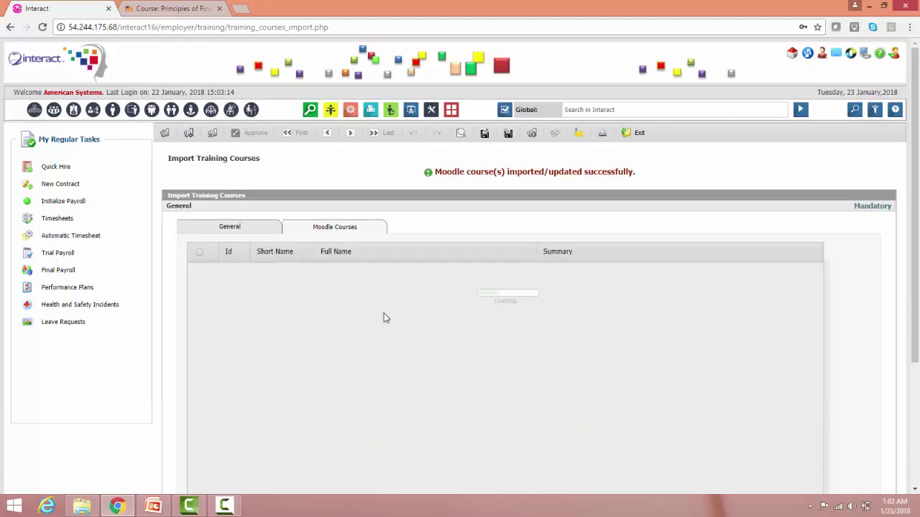
click(227, 229)
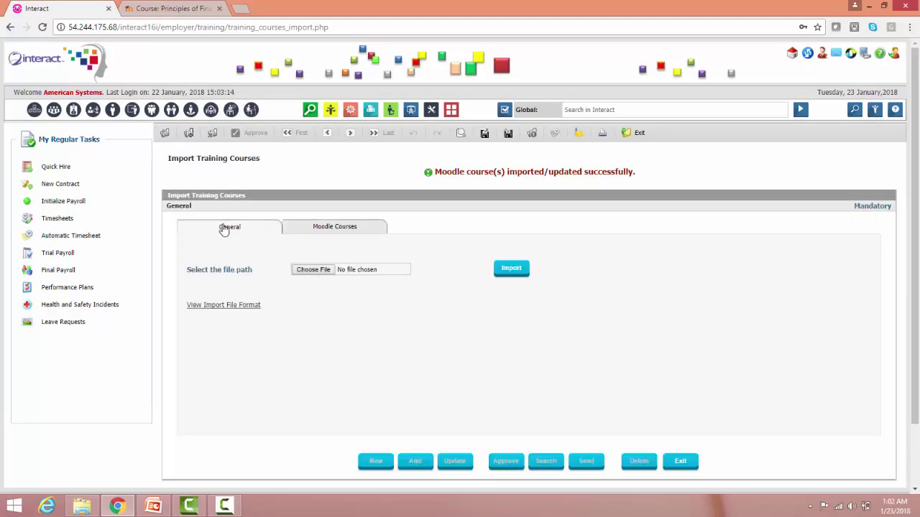
Open the 13MDL Principles of Finance training course for editing, then return to the Moodle course
click(512, 270)
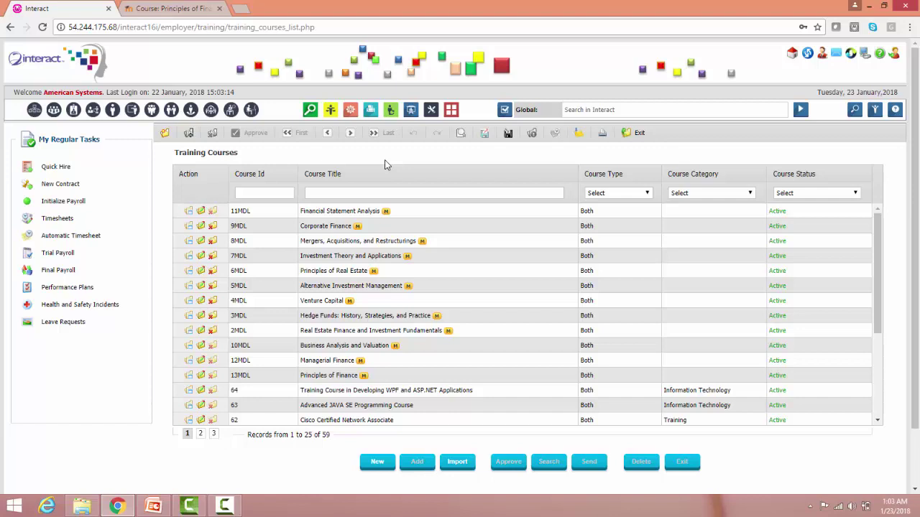
click(202, 375)
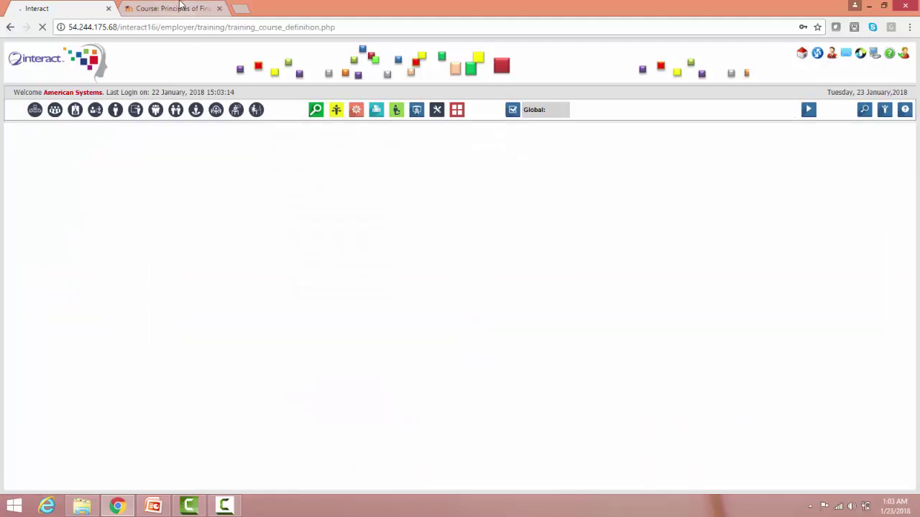
click(179, 8)
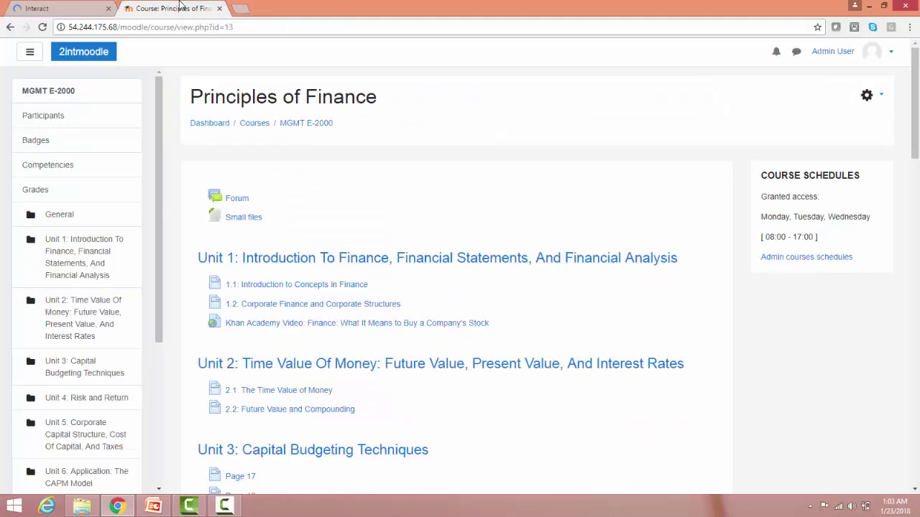
Browse the six Principles of Finance course competencies in Moodle, such as Teamwork FS301
click(62, 168)
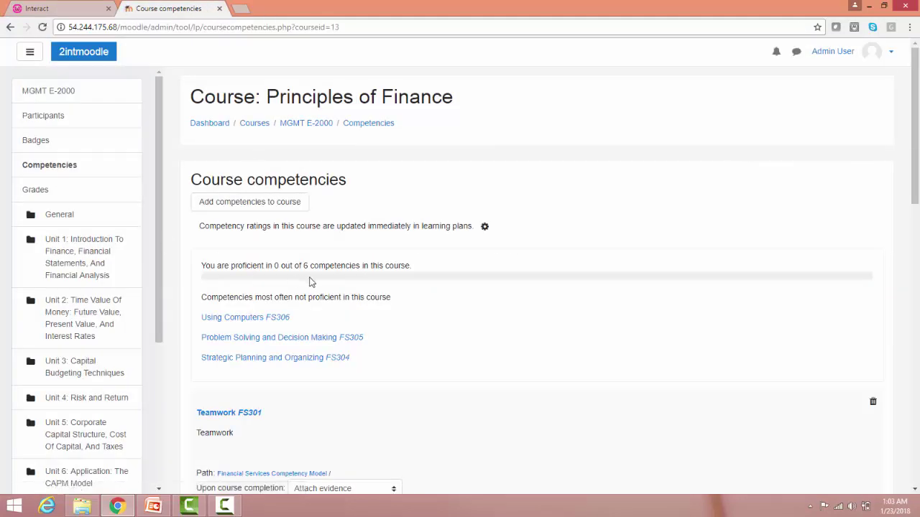
scroll(312, 279, down, 3)
scroll(269, 328, down, 2)
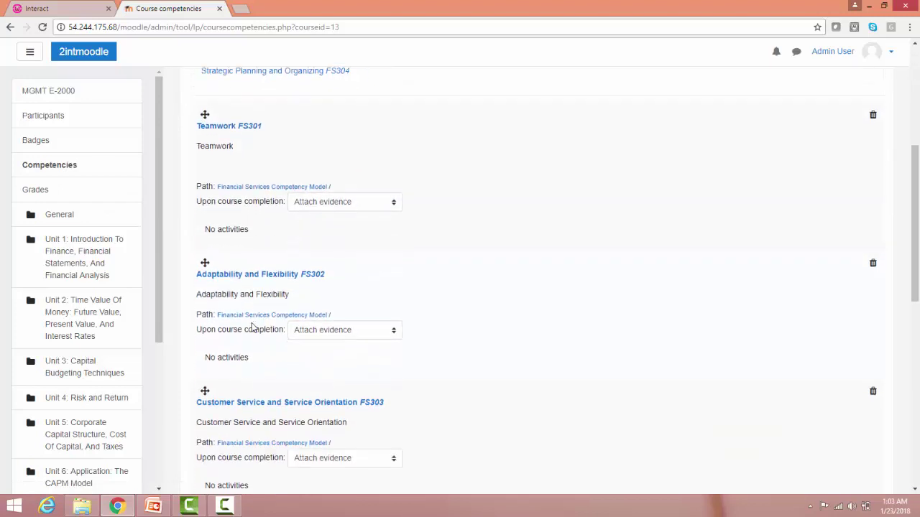
scroll(261, 367, down, 6)
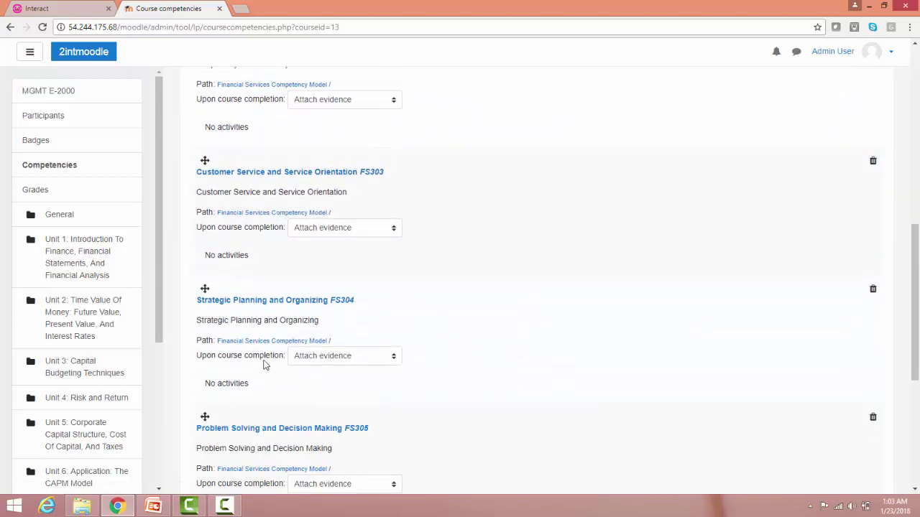
scroll(263, 359, down, 2)
scroll(266, 353, up, 15)
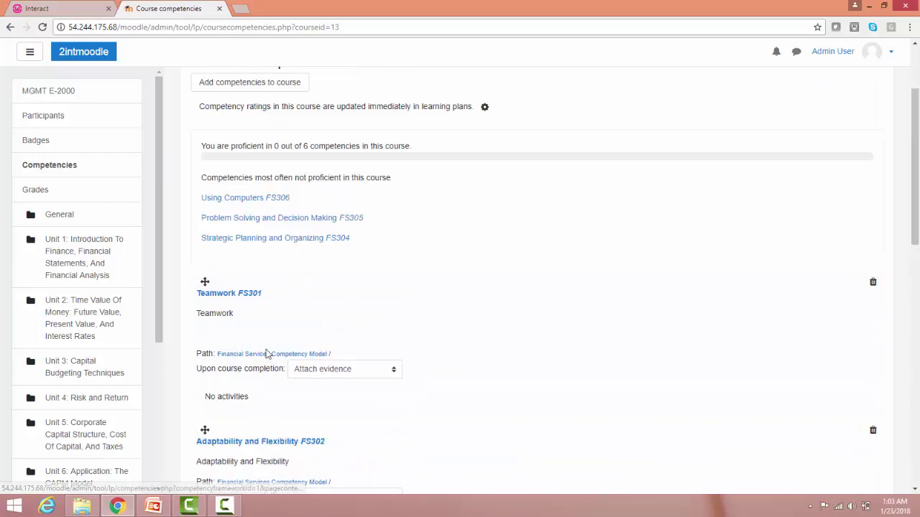
Check the six competencies on the 13MDL course definition, then bring up the Quick Hires list
click(80, 12)
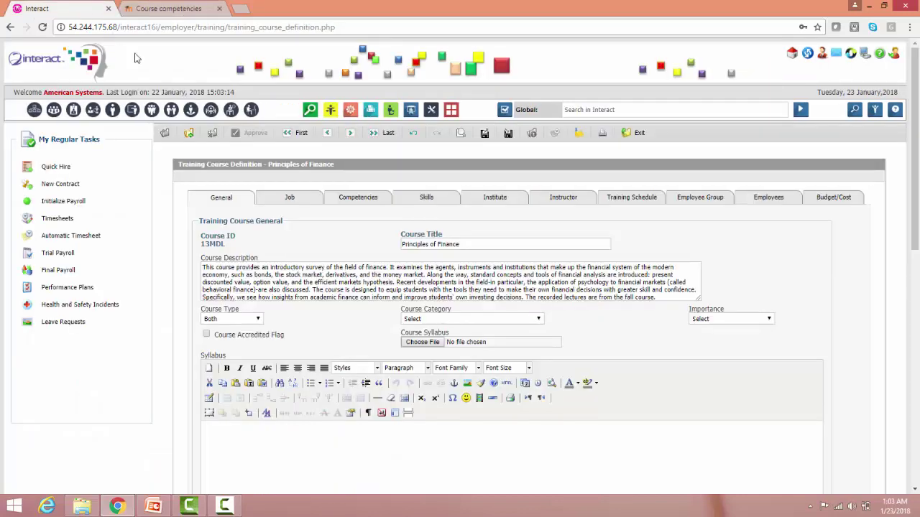
click(356, 198)
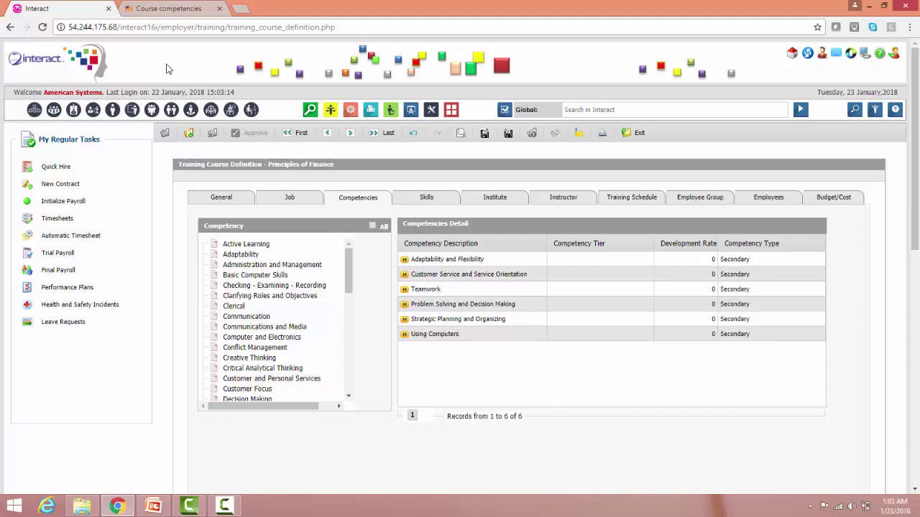
click(65, 169)
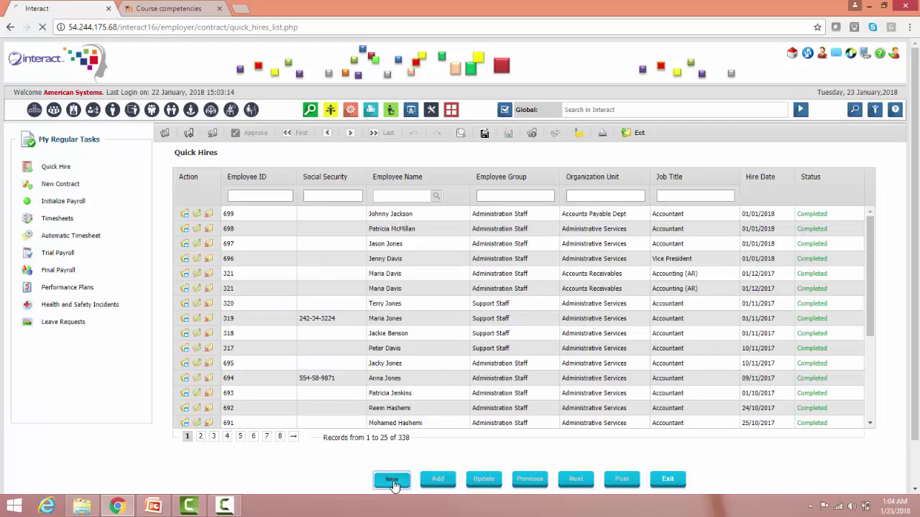
Start a new quick hire record and enter the employee's first name
click(391, 480)
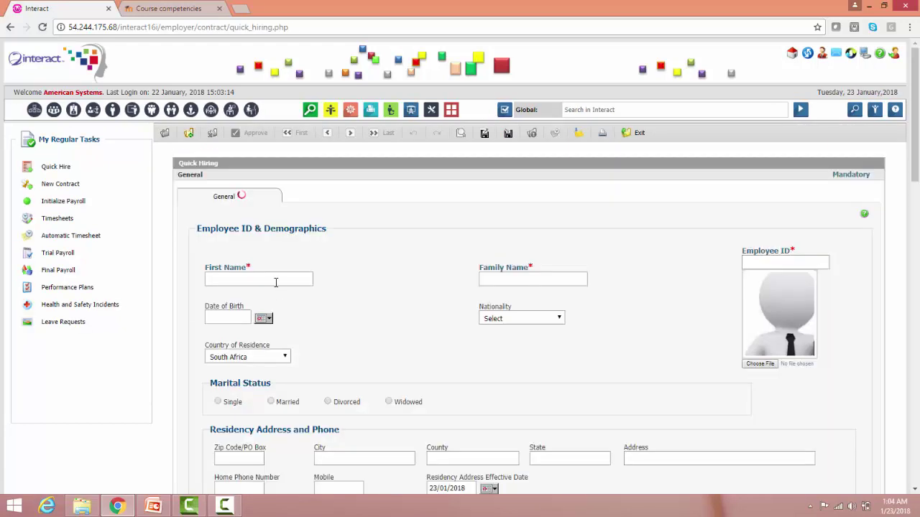
click(275, 282)
click(293, 277)
text(Patricia)
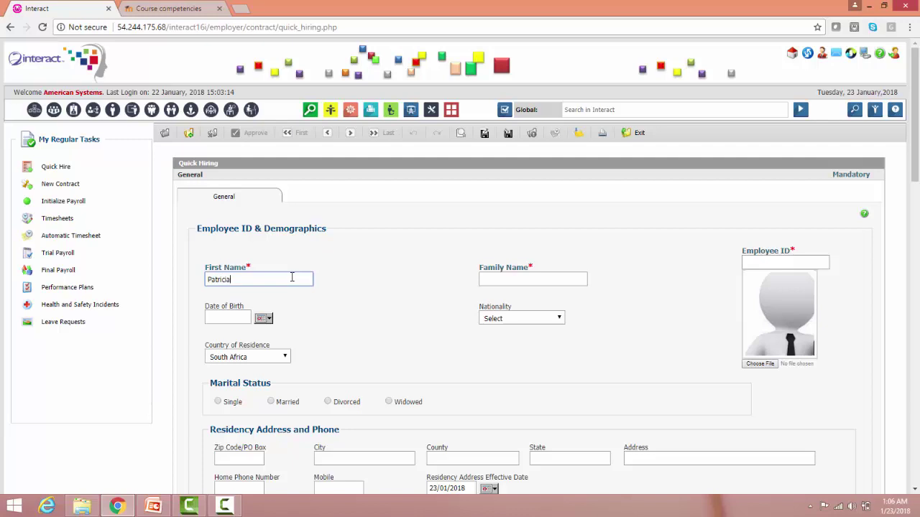
key(Tab)
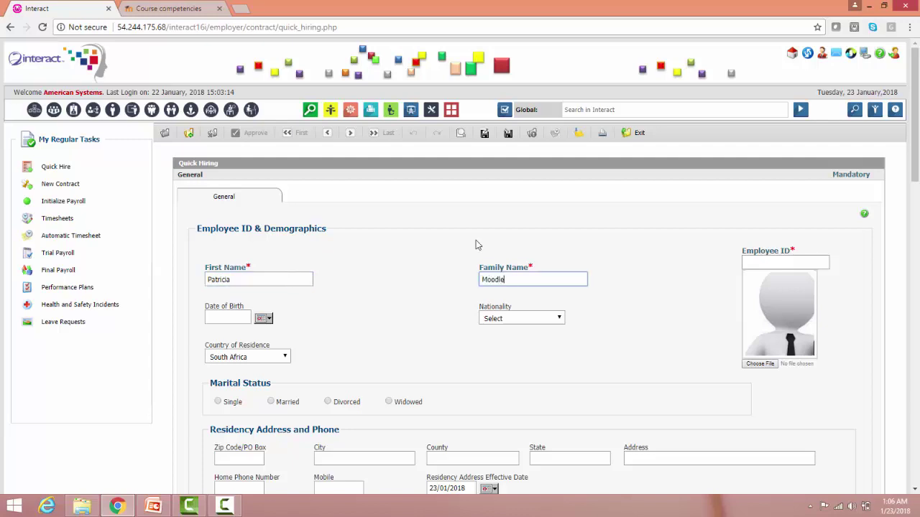
scroll(518, 349, down, 3)
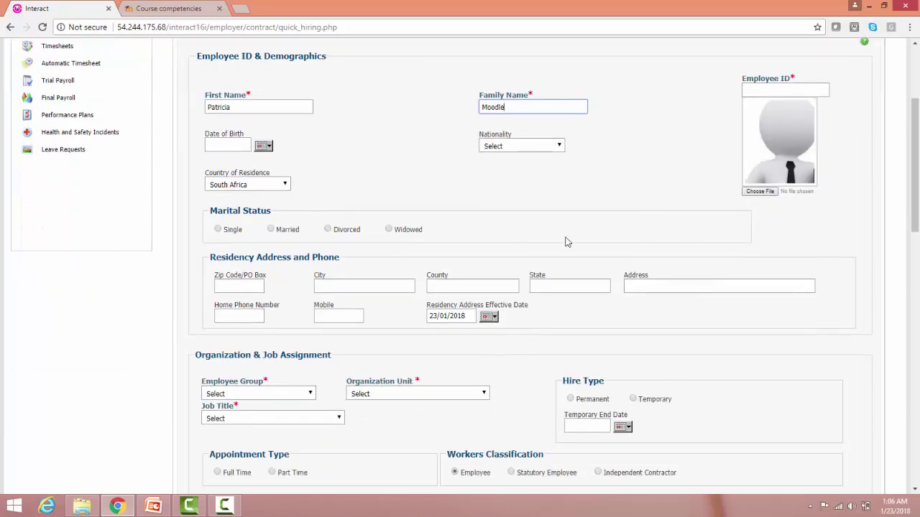
Set Employee Group Administration Staff, Organization Unit 568. Accounts Payable Dept, job title Accountant
click(308, 393)
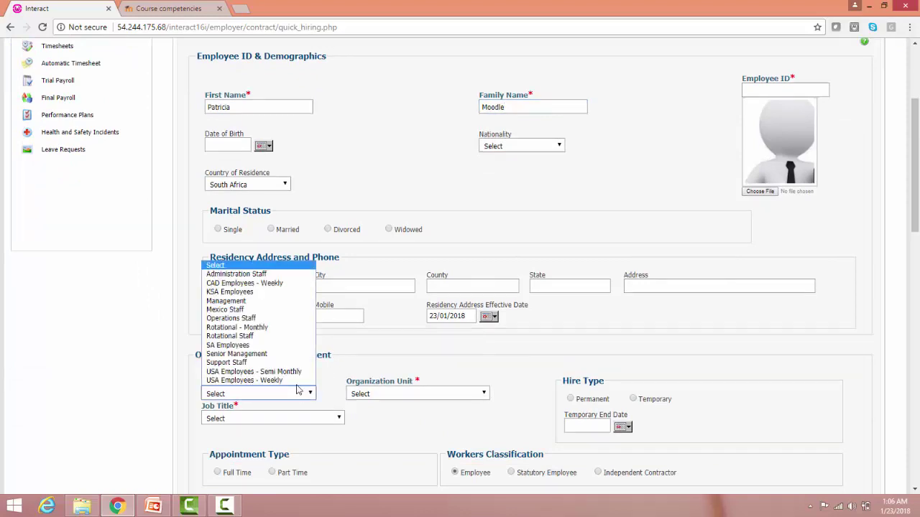
click(273, 272)
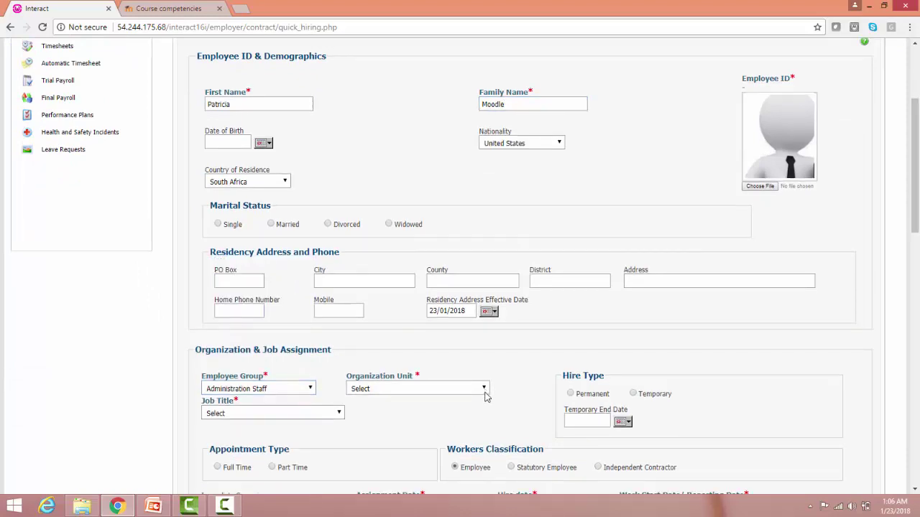
click(486, 394)
click(402, 216)
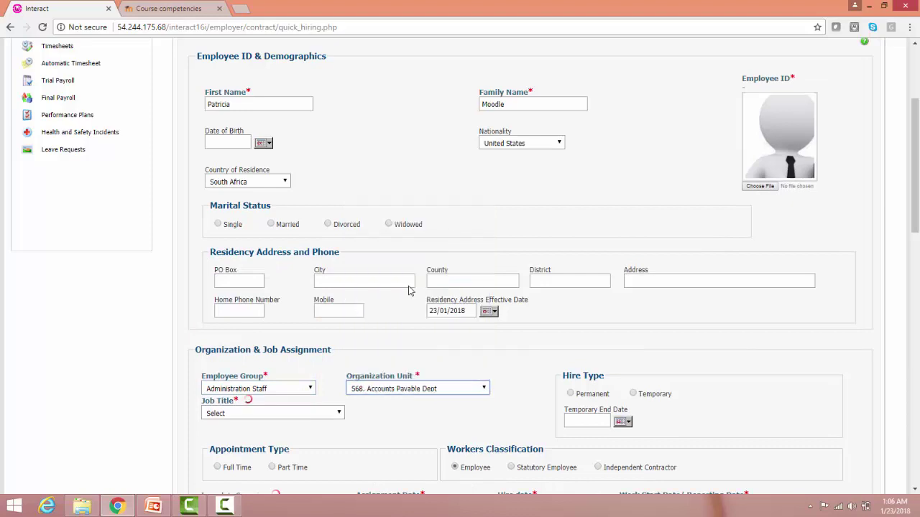
click(339, 415)
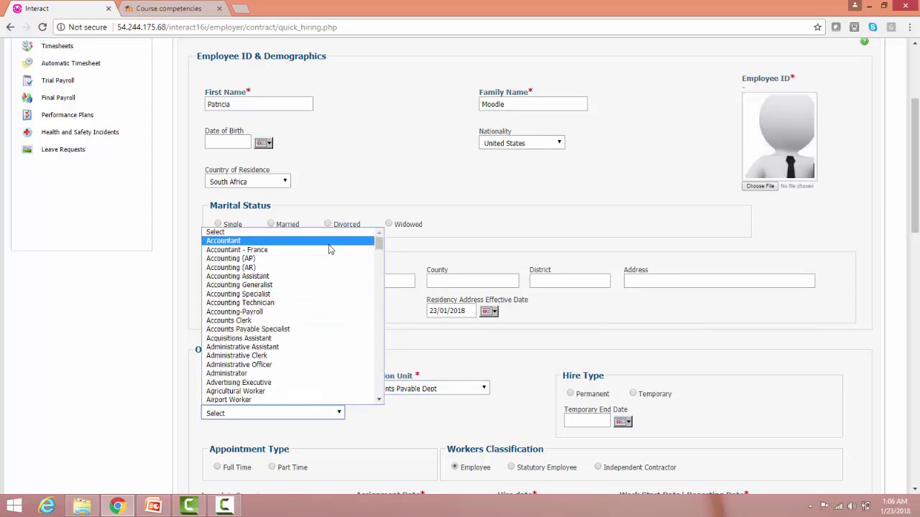
click(329, 249)
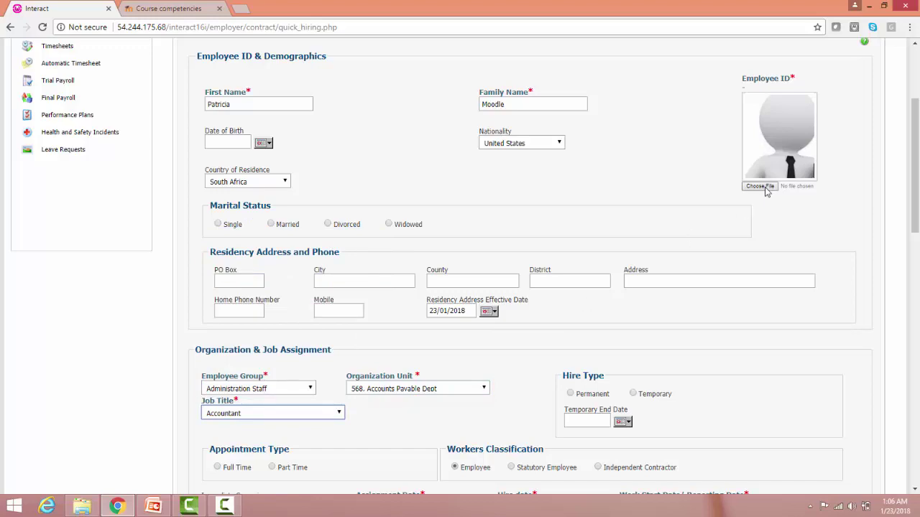
Attach 4_pic.jpg as the new employee's photo
click(763, 186)
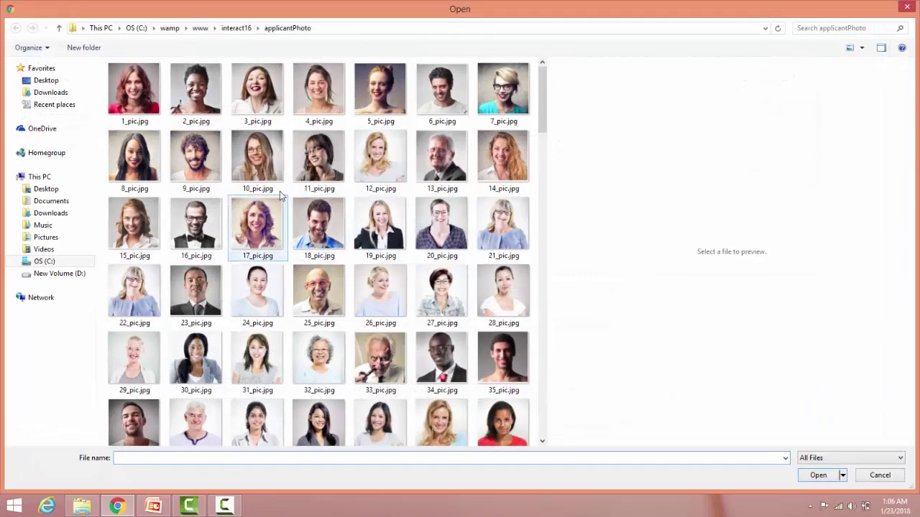
click(326, 103)
double_click(326, 103)
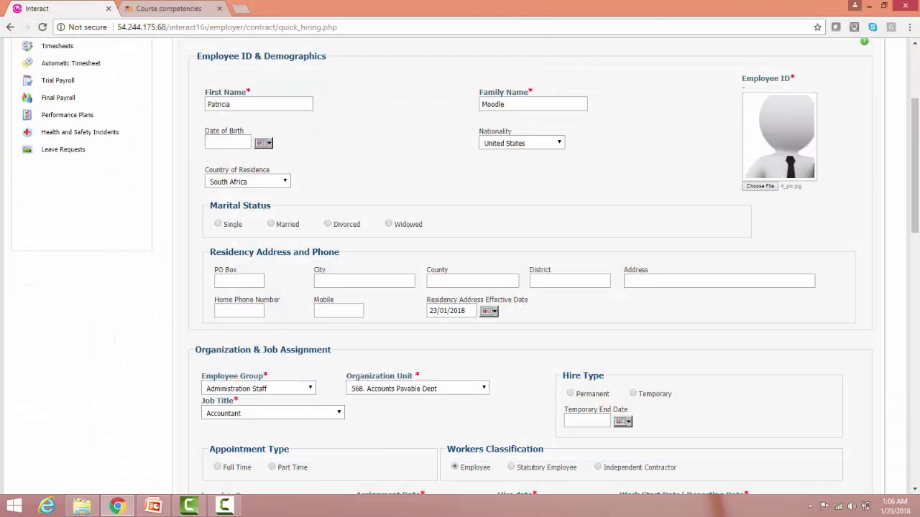
drag(917, 182, 917, 352)
Set basic salary to 2000 monthly and contract type Full Time Employment Married, then save
click(647, 185)
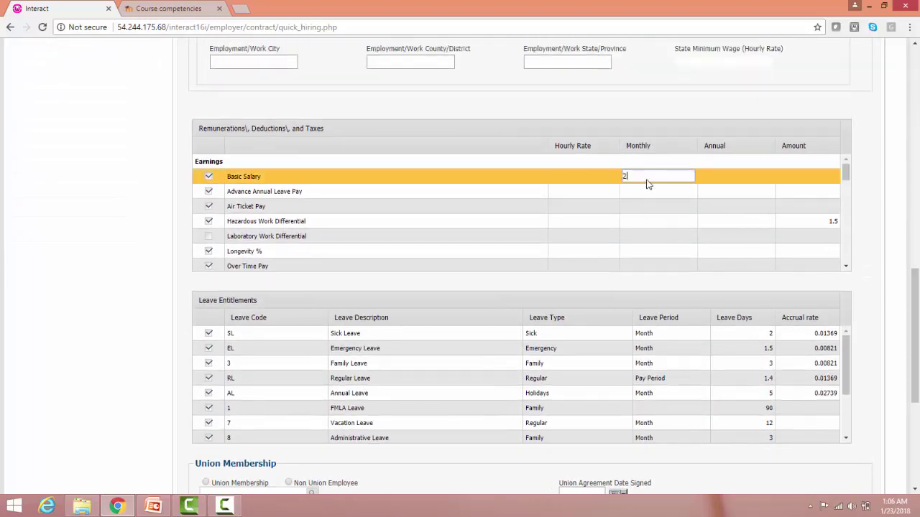
click(650, 104)
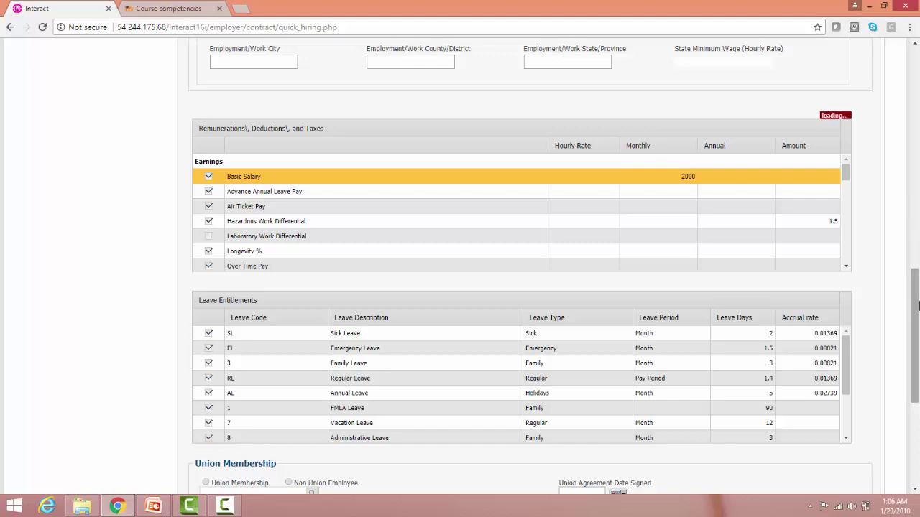
drag(917, 316, 917, 397)
click(406, 319)
click(405, 382)
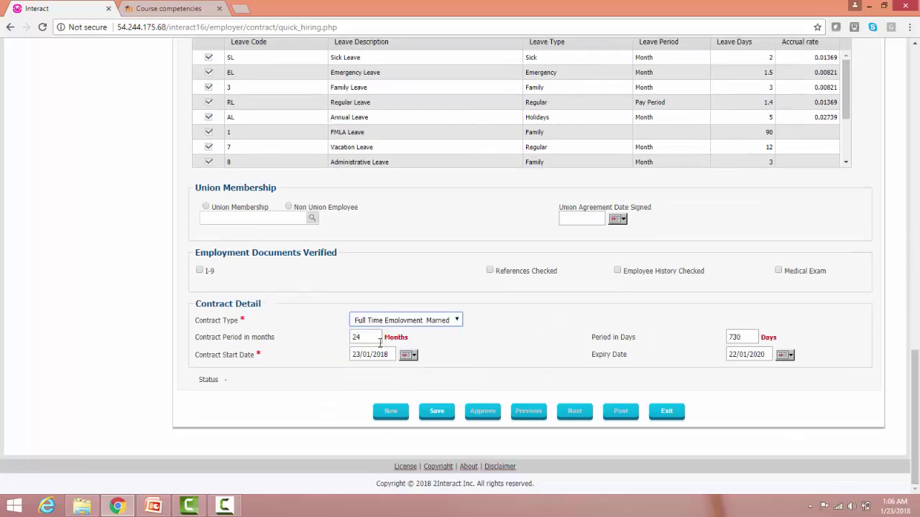
click(452, 415)
scroll(500, 360, up, 3)
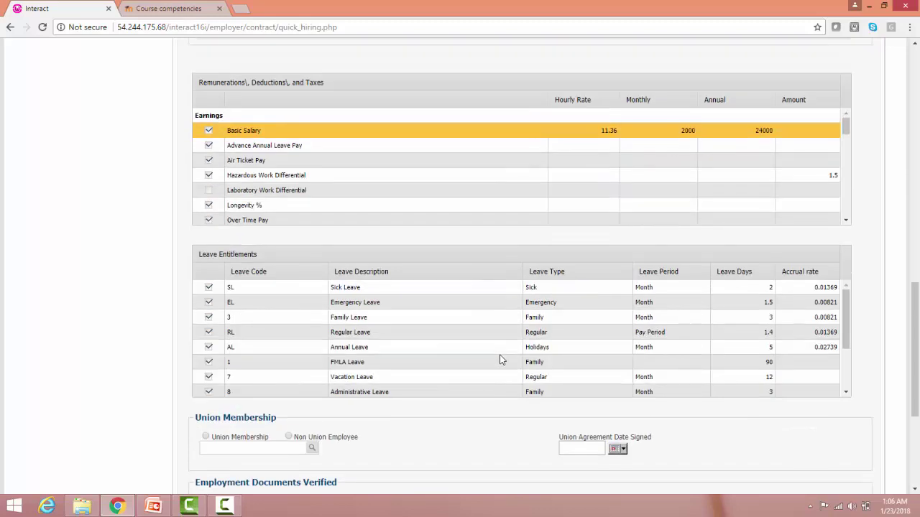
scroll(498, 354, up, 8)
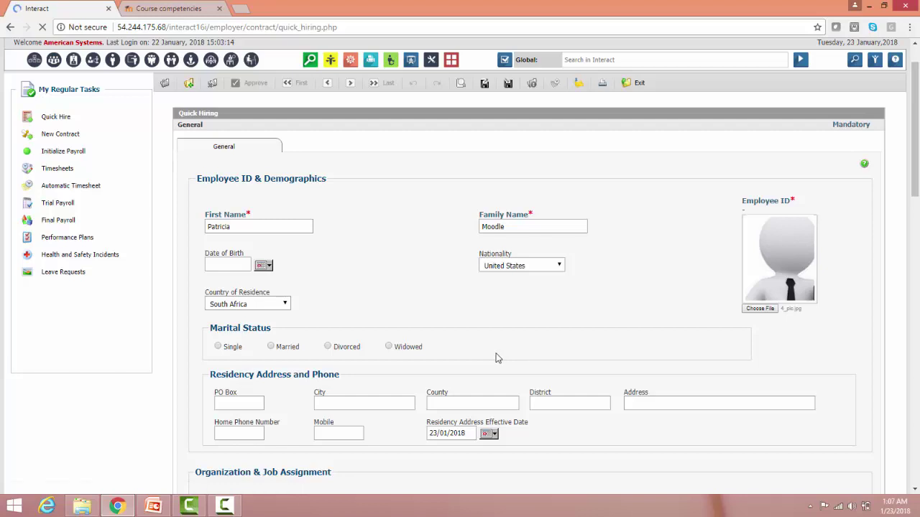
Open the Employees list once the new hire is saved as employee 701
scroll(498, 358, up, 1)
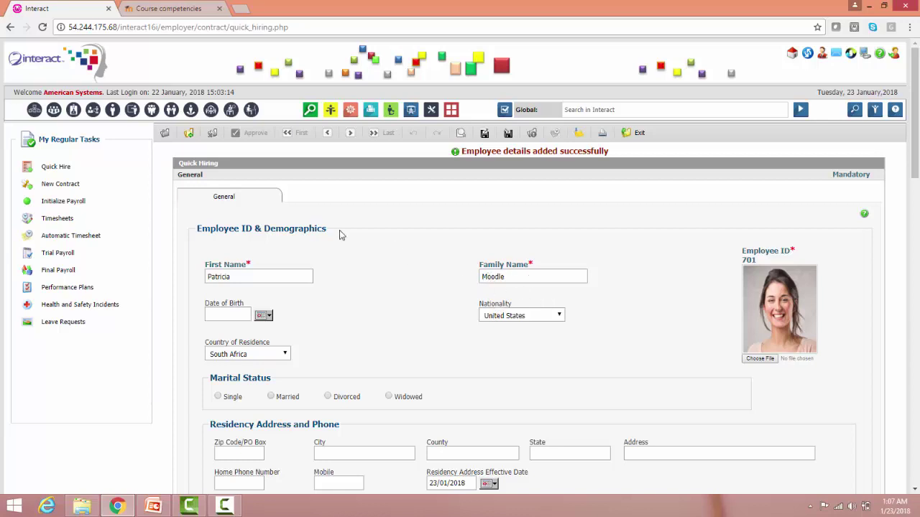
click(114, 114)
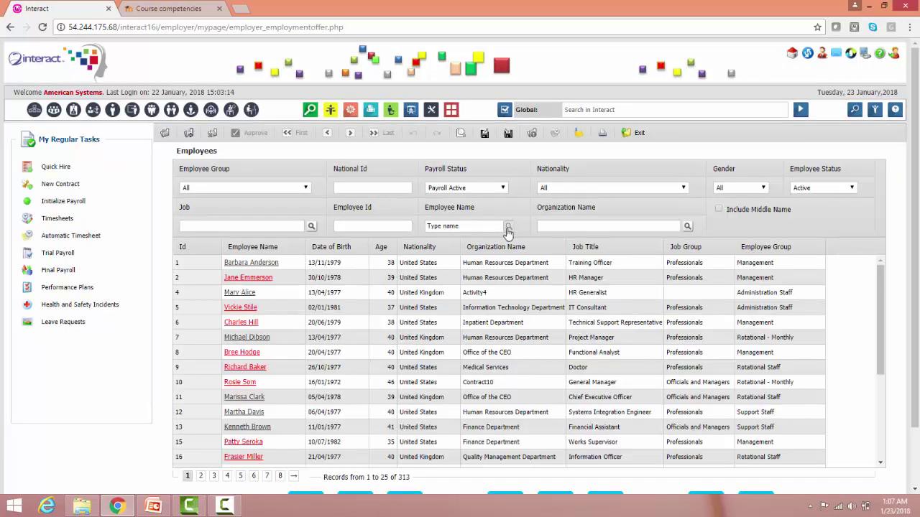
Filter the Employees list by the new hire's surname and open her employee profile
click(508, 229)
text(patt)
key(BackSpace)
key(BackSpace)
key(BackSpace)
key(BackSpace)
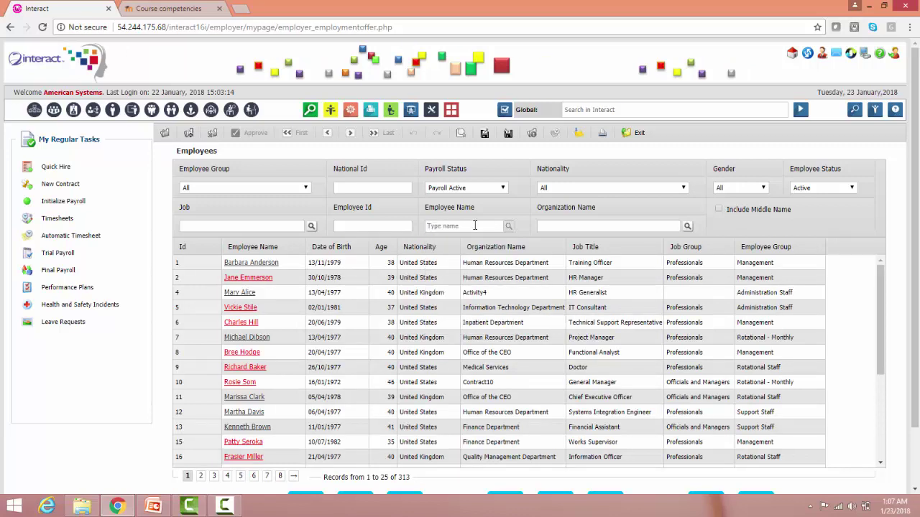
text(moodle)
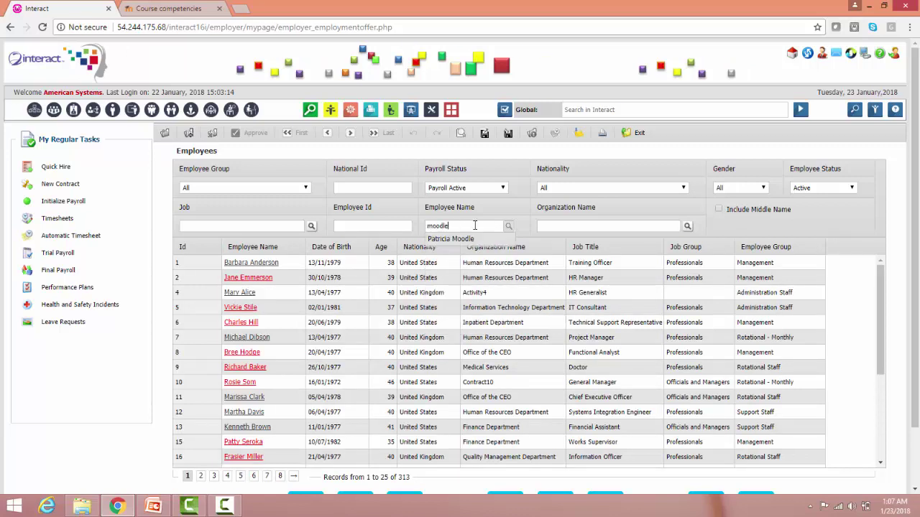
click(449, 239)
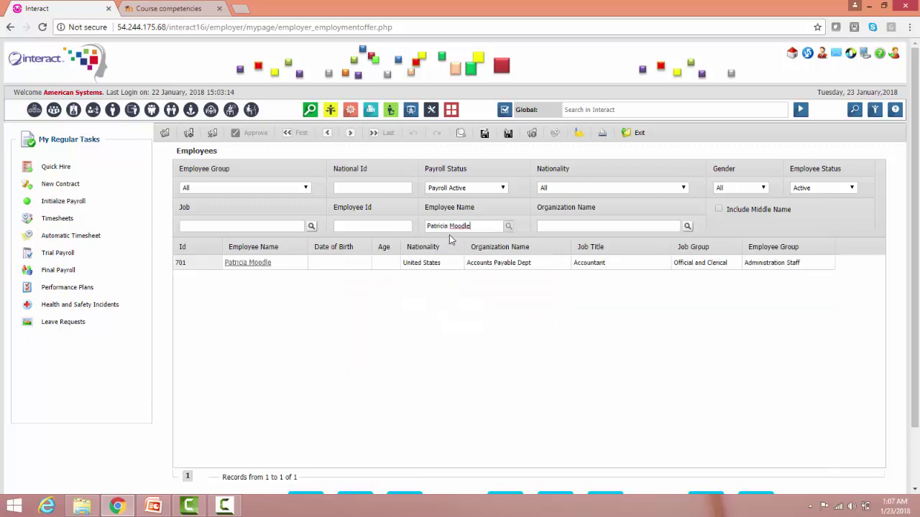
click(230, 263)
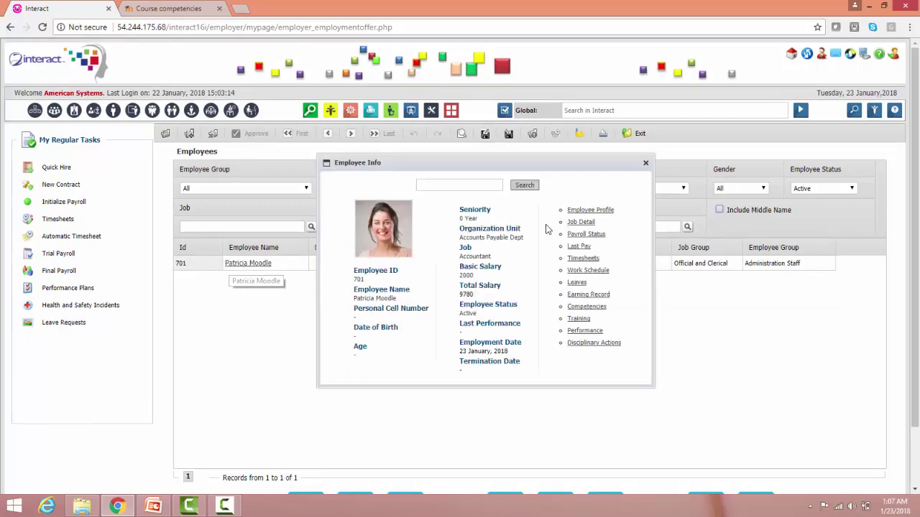
click(574, 210)
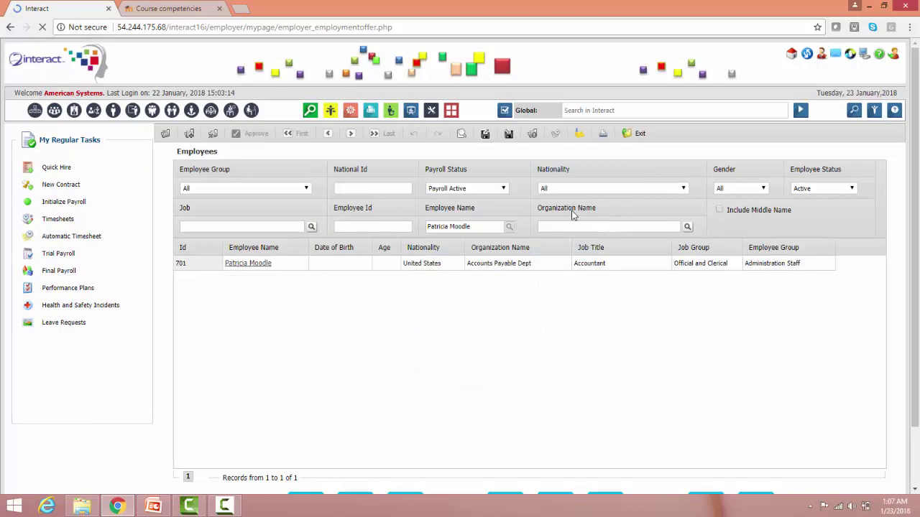
Fill Password, Verify Password and Keyword from the user ID, save the login details, and log out
click(208, 180)
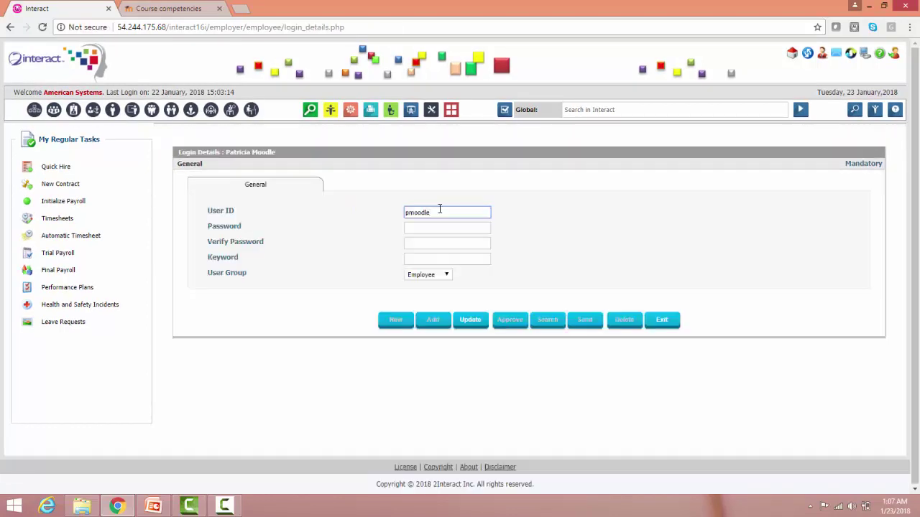
double_click(440, 209)
key(ctrl+c)
click(433, 229)
key(ctrl+v)
click(433, 242)
key(ctrl+v)
click(441, 259)
key(ctrl+v)
click(474, 319)
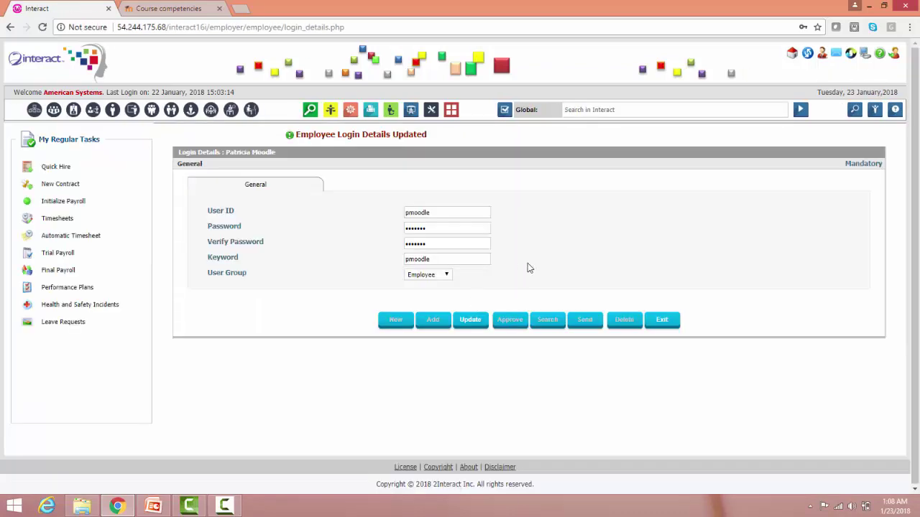
click(894, 54)
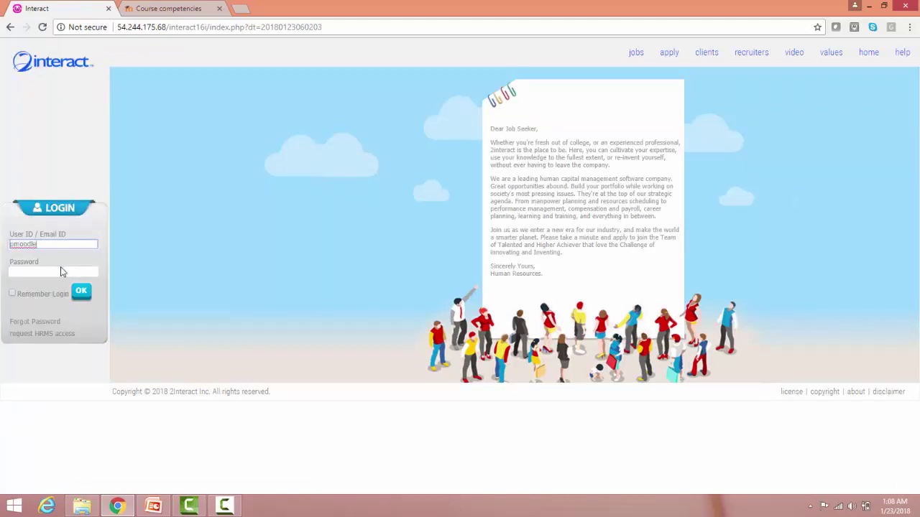
Sign in as the new employee and open Service Request > Training > Register for Training
click(66, 271)
click(82, 294)
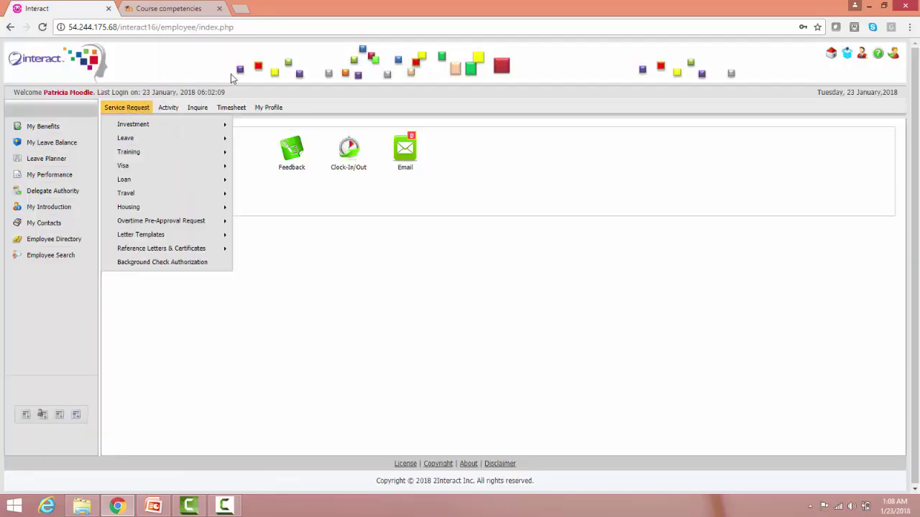
mouse_move(134, 108)
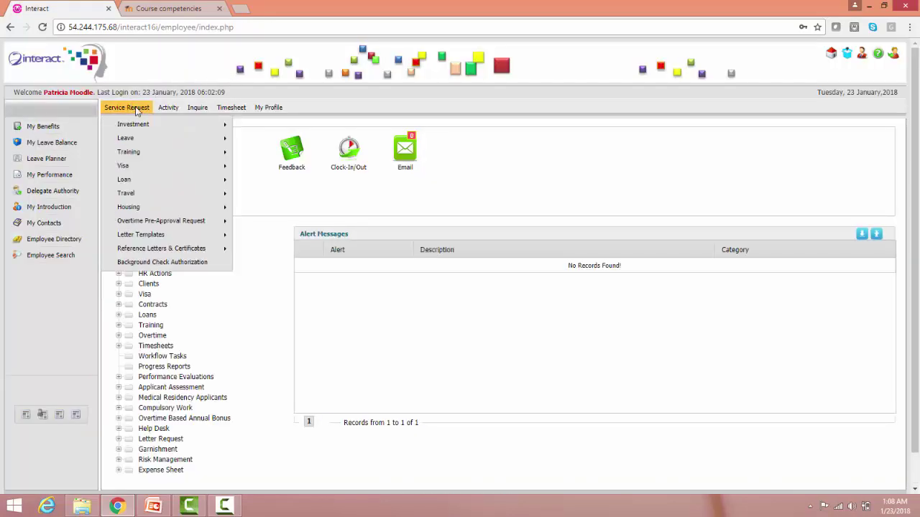
mouse_move(150, 140)
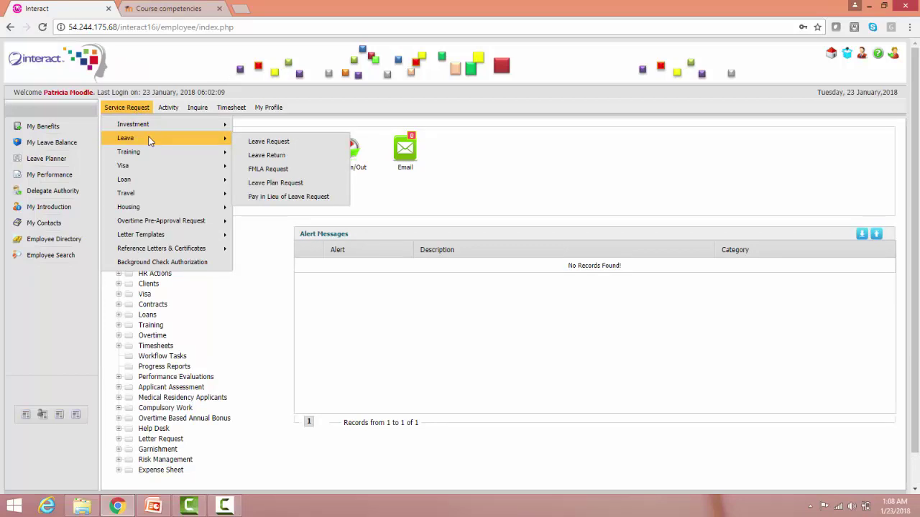
mouse_move(147, 196)
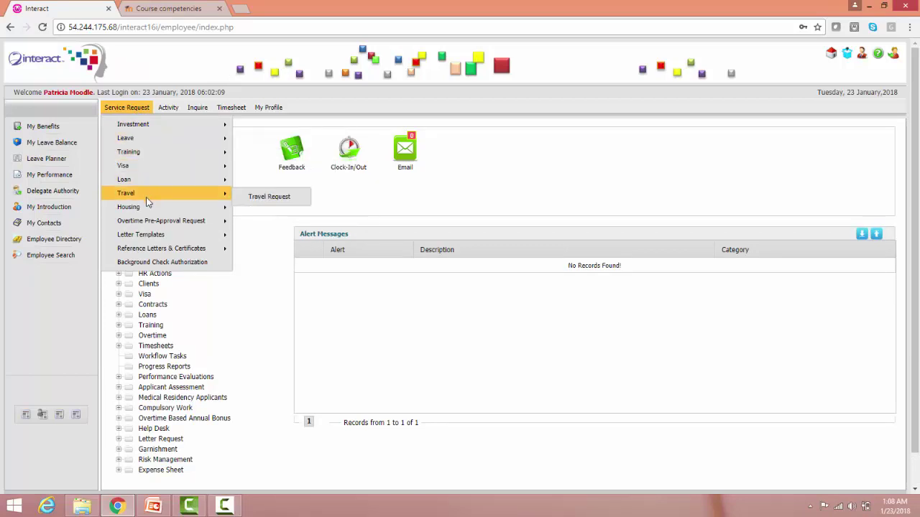
click(172, 111)
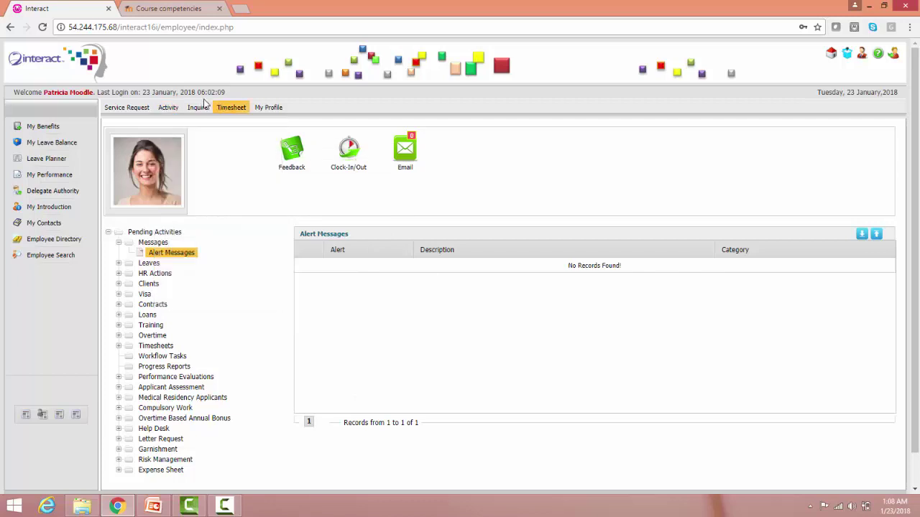
click(168, 107)
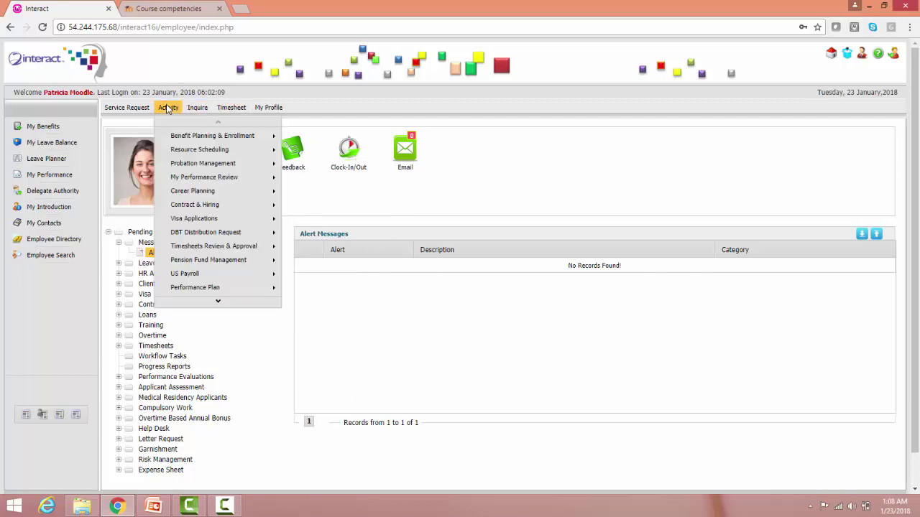
mouse_move(234, 279)
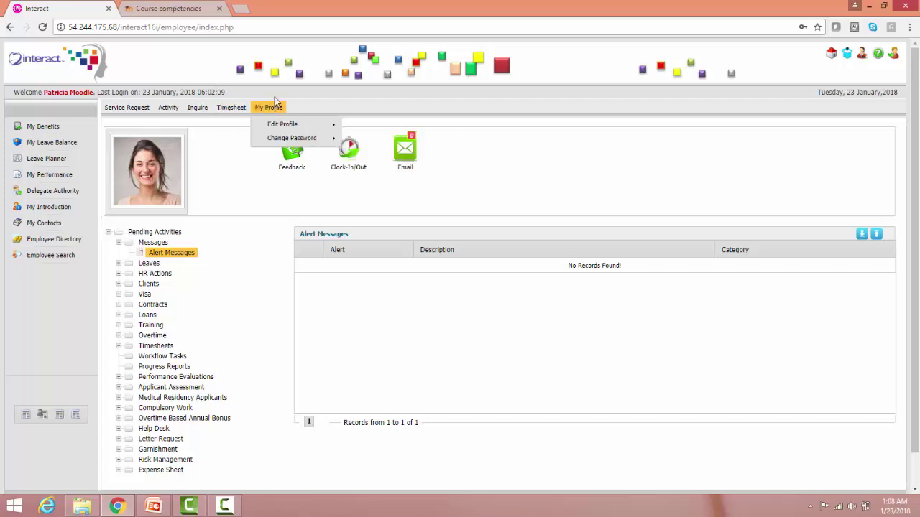
mouse_move(128, 108)
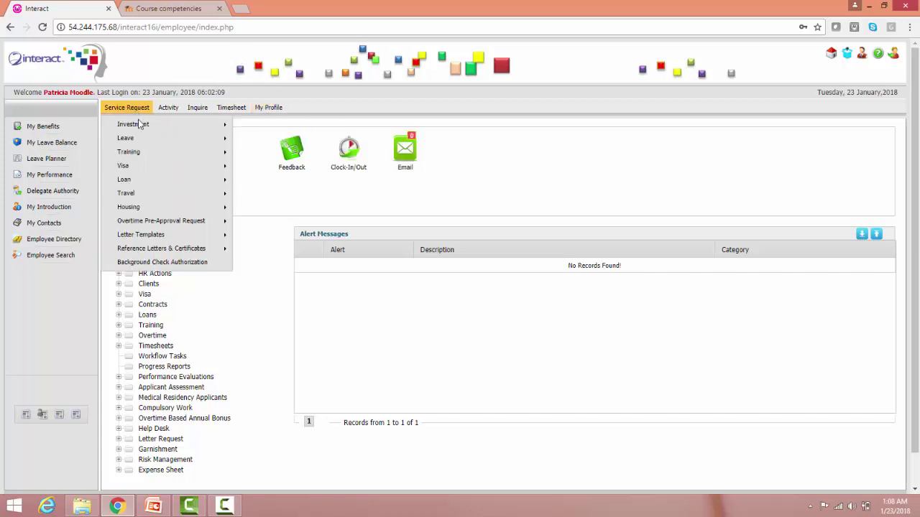
mouse_move(162, 156)
click(264, 156)
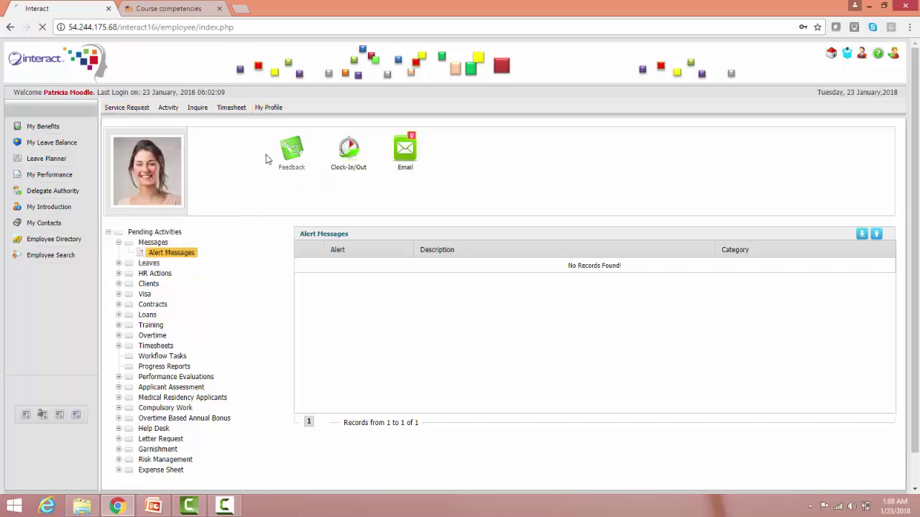
Select the Principles of Finance course and its available schedule
click(340, 315)
drag(459, 348, 454, 442)
click(440, 423)
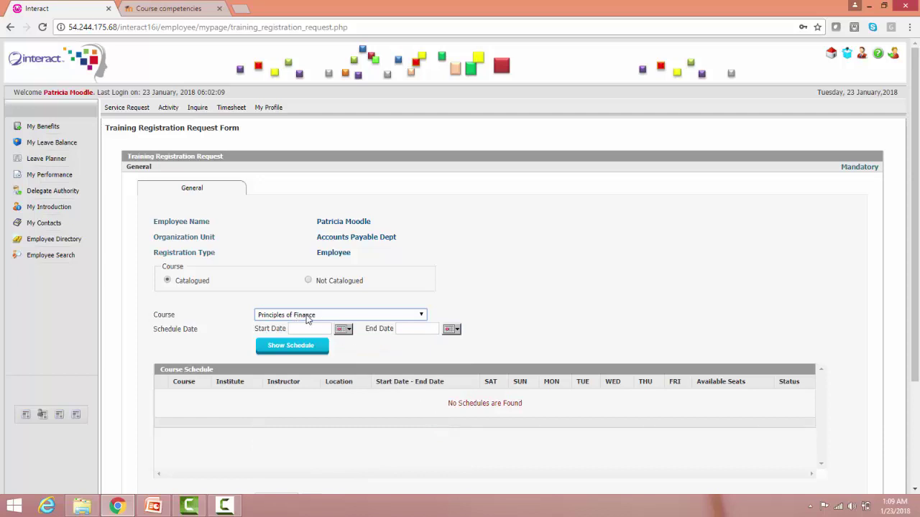
click(312, 350)
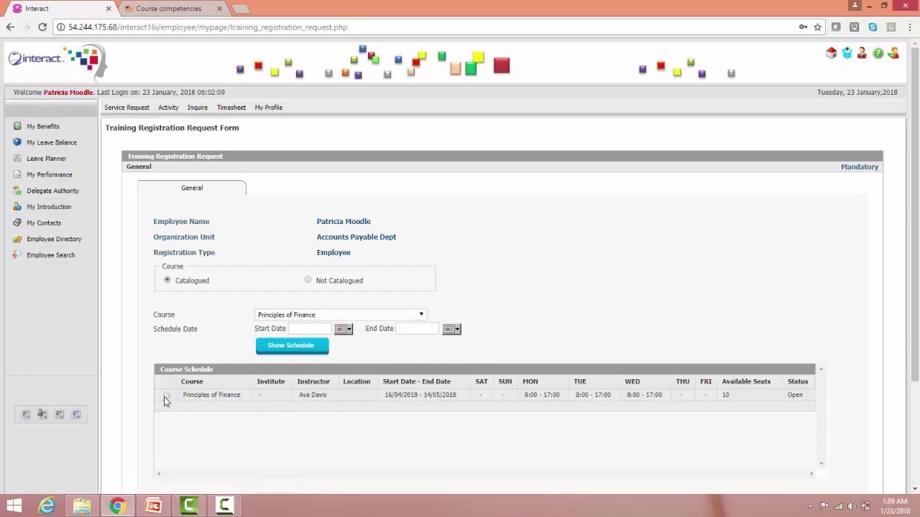
click(165, 396)
Set the request date to today and submit the training registration
drag(911, 248, 864, 335)
click(312, 367)
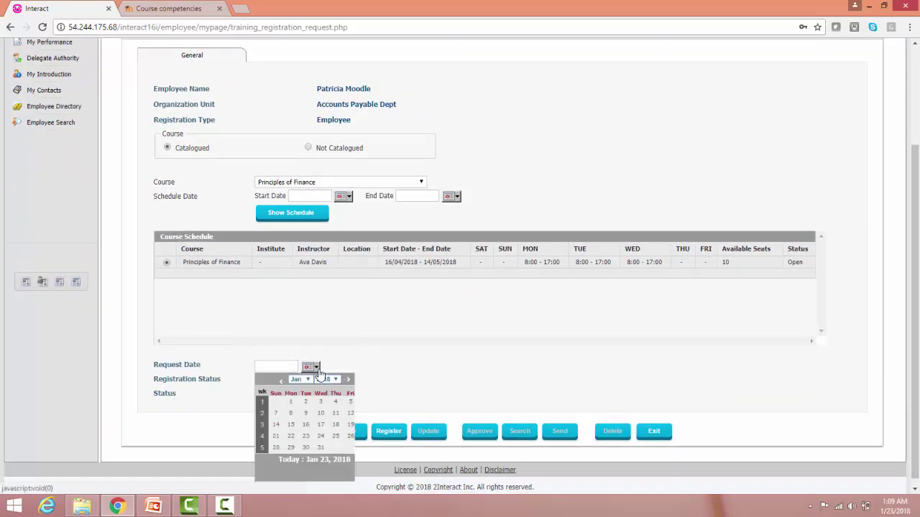
click(317, 459)
click(388, 431)
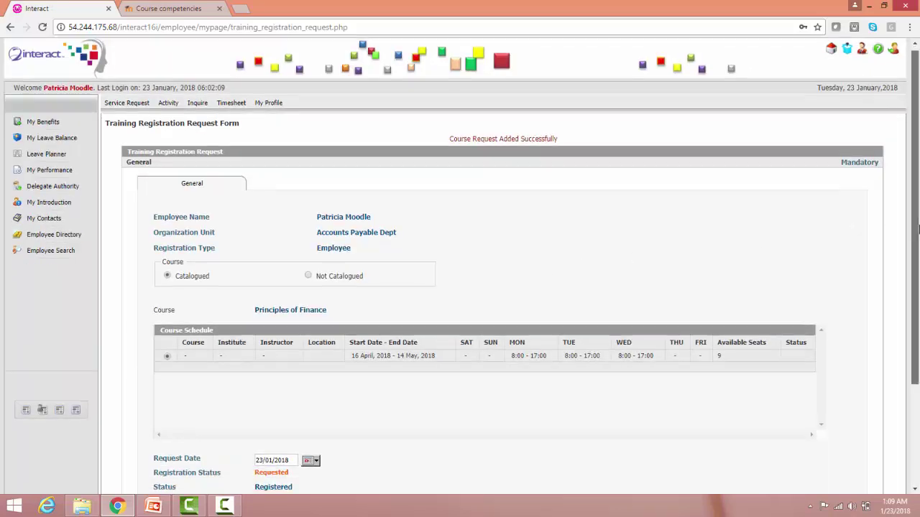
drag(918, 217, 917, 194)
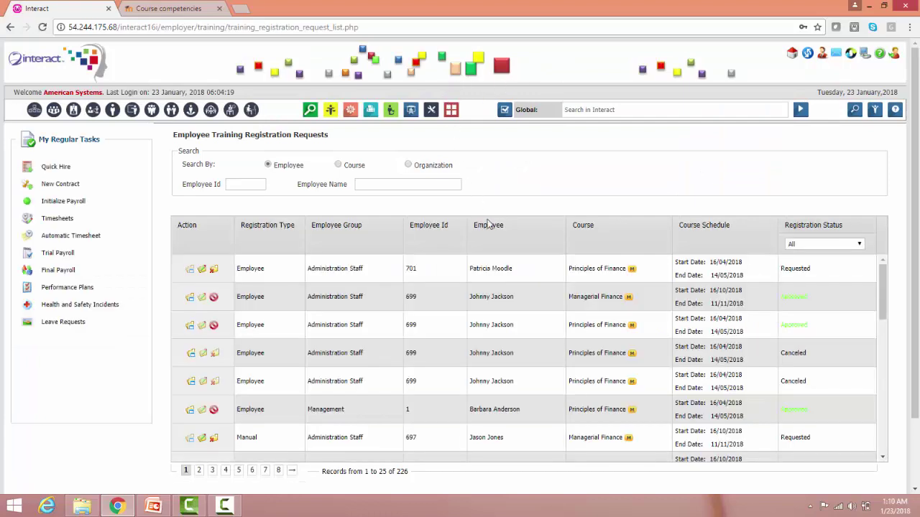
Approve employee 701's pending Principles of Finance training registration request
click(499, 273)
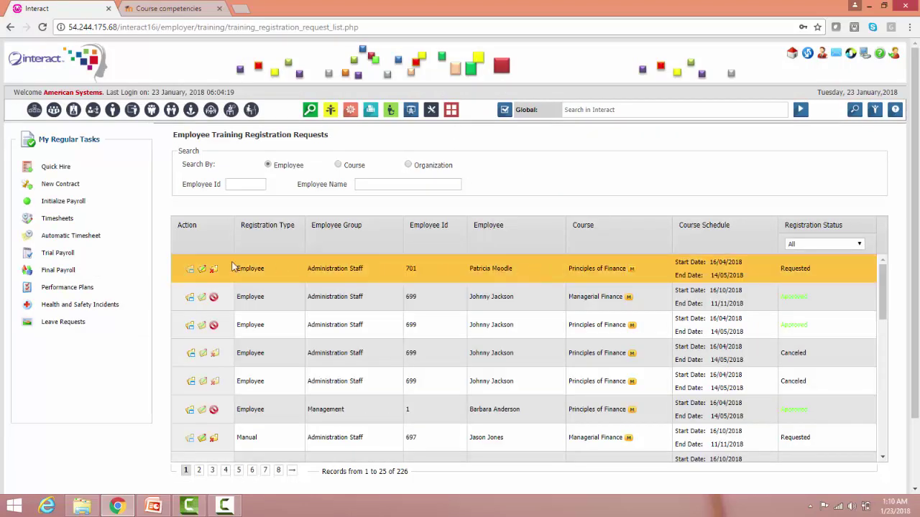
click(202, 271)
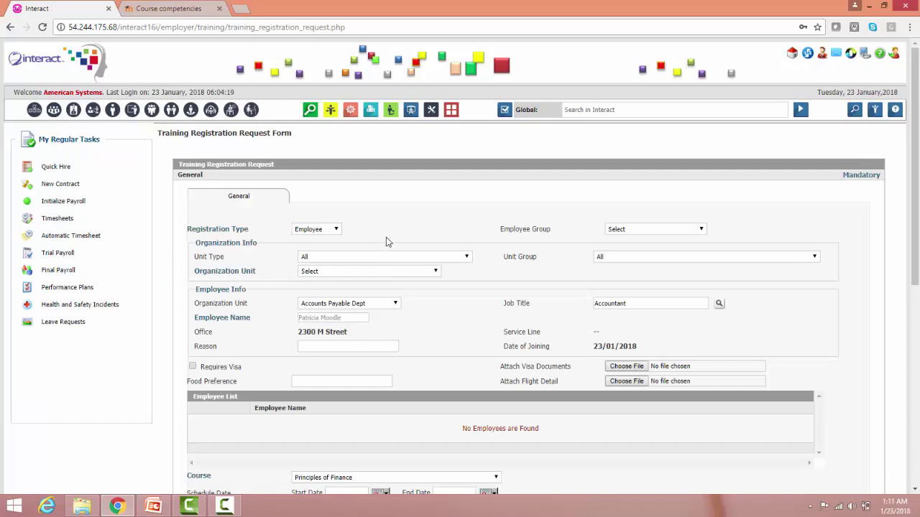
scroll(386, 237, down, 3)
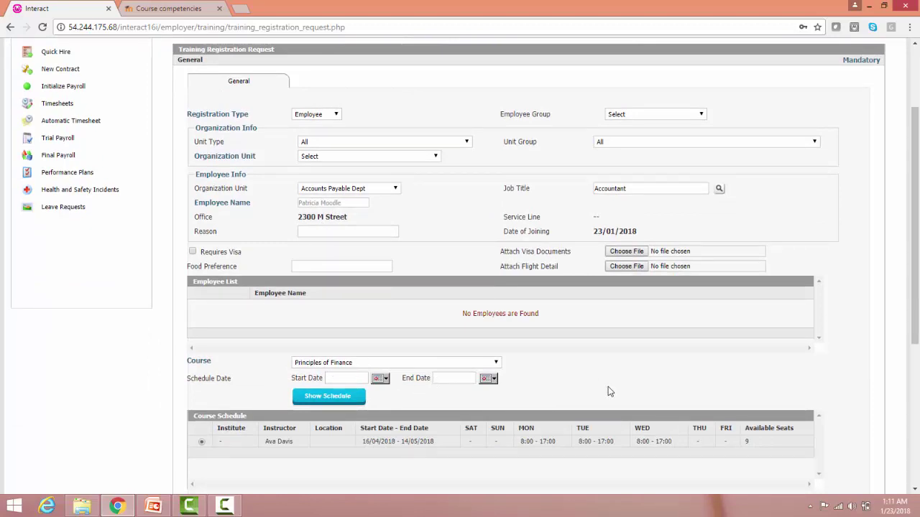
scroll(593, 388, down, 4)
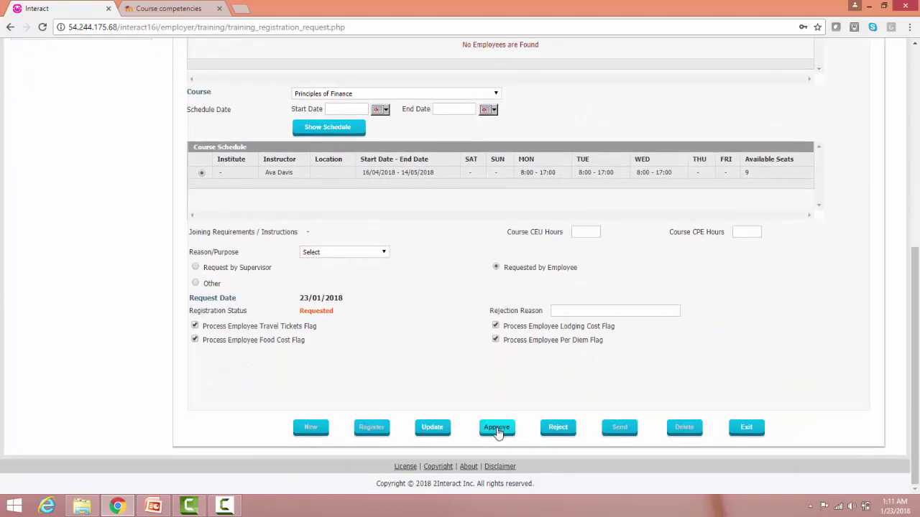
click(497, 430)
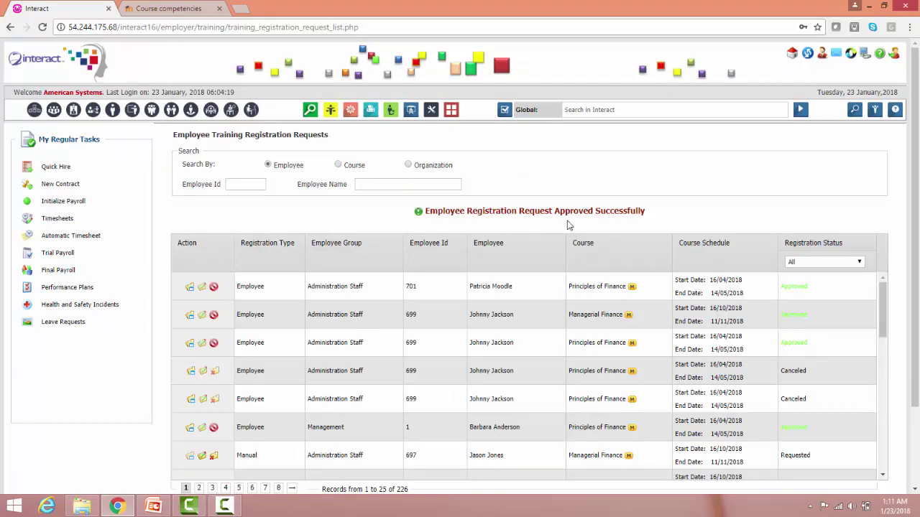
In Moodle, filter Principles of Finance participants to surnames starting with M to find the new hire
click(187, 8)
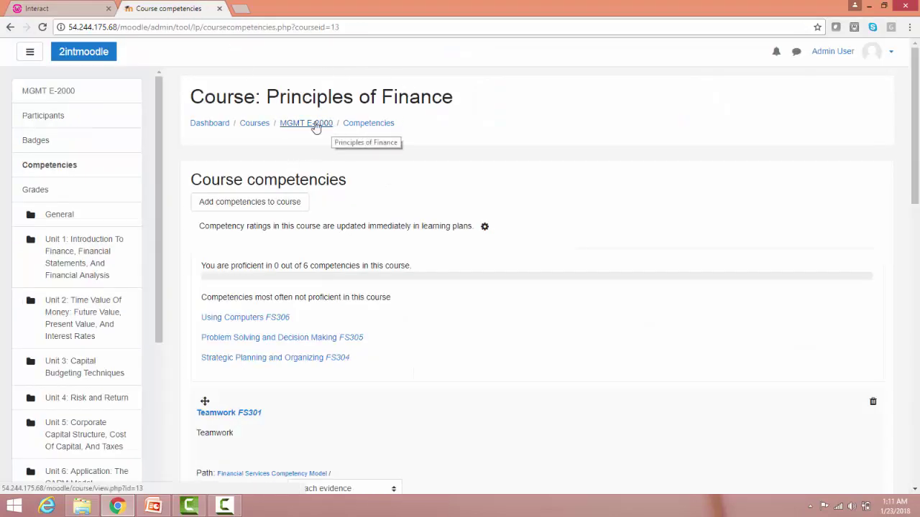
click(64, 115)
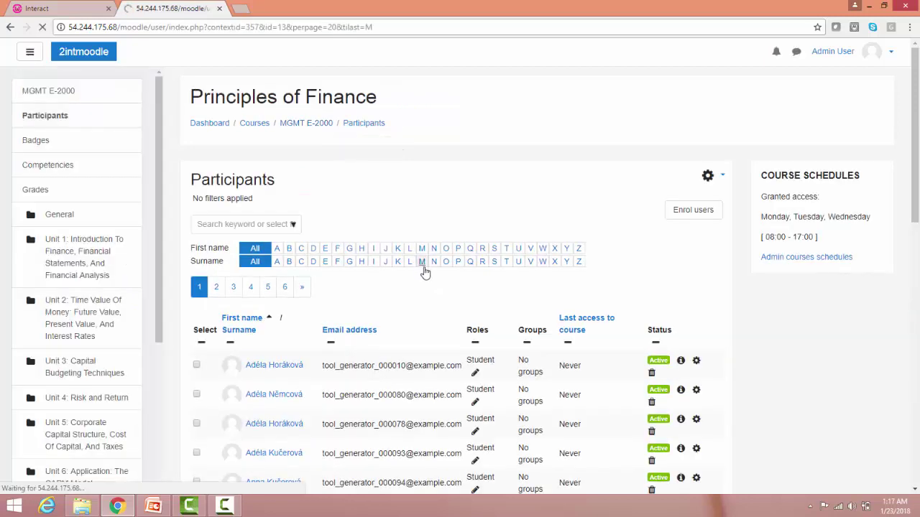
click(422, 263)
scroll(396, 306, down, 1)
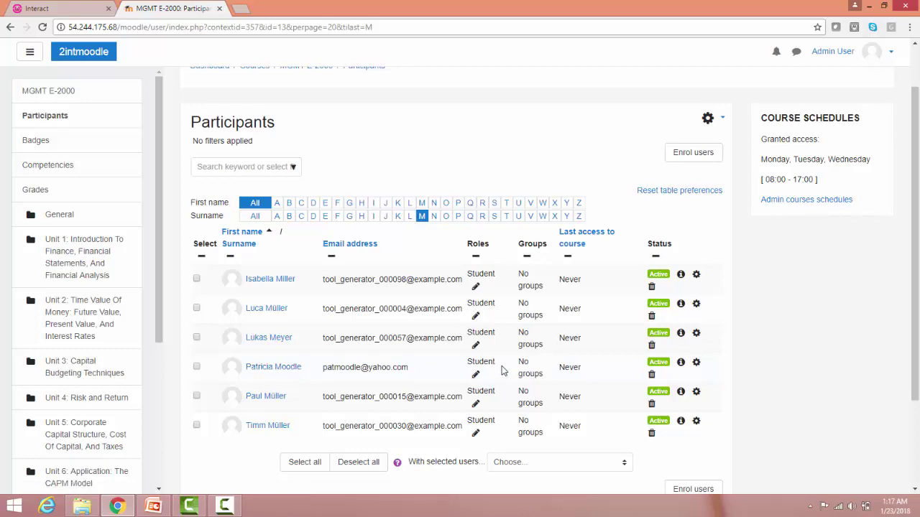
scroll(497, 360, up, 1)
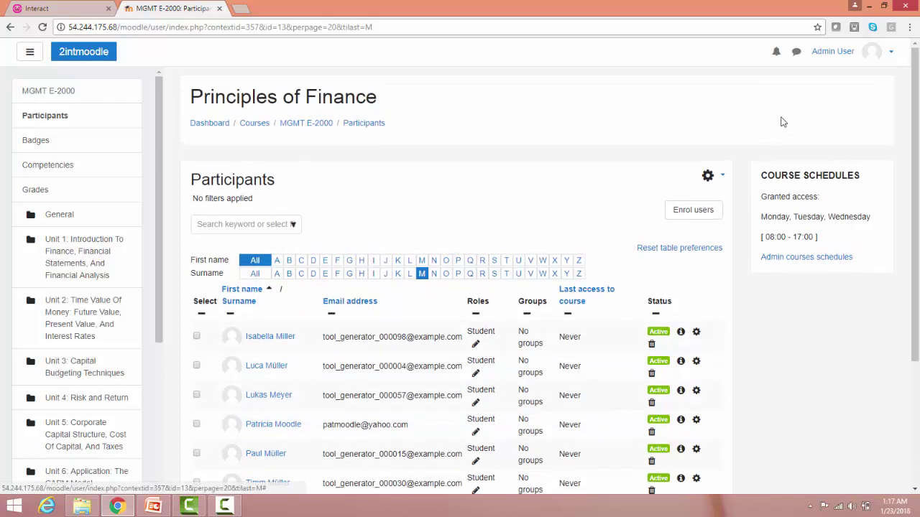
Log into Moodle with the new employee's username and password, then return to Interact
click(879, 51)
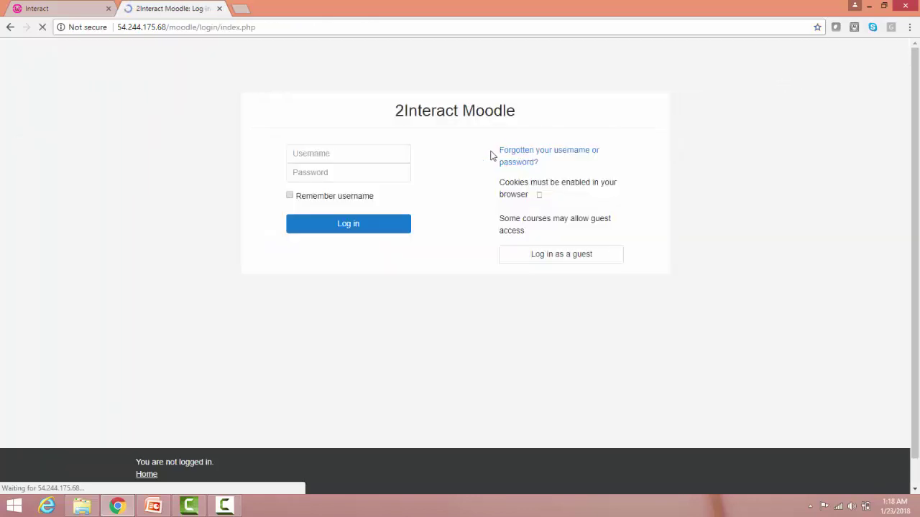
click(374, 158)
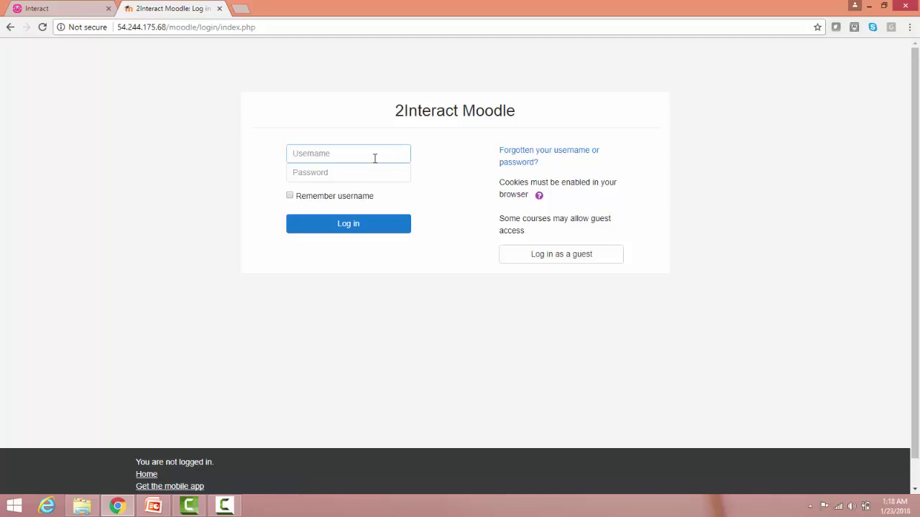
text(pmoodle)
key(Tab)
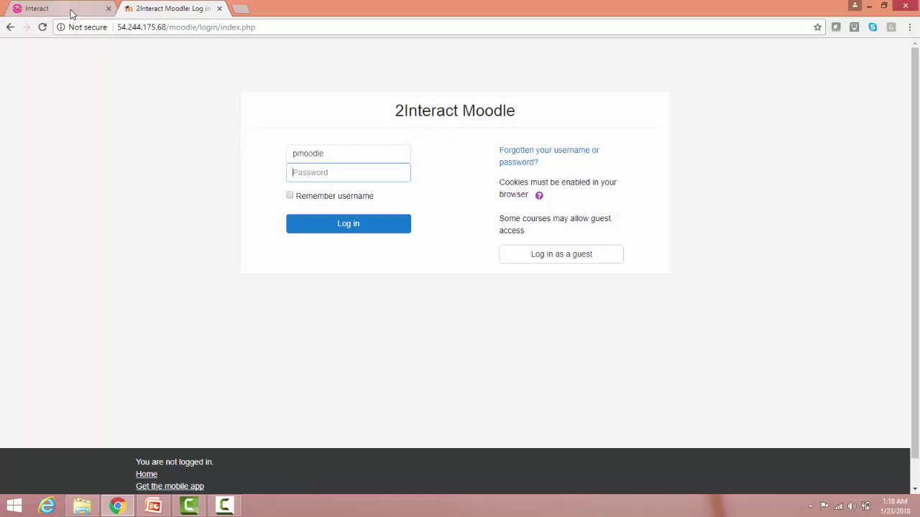
text(********)
key(Return)
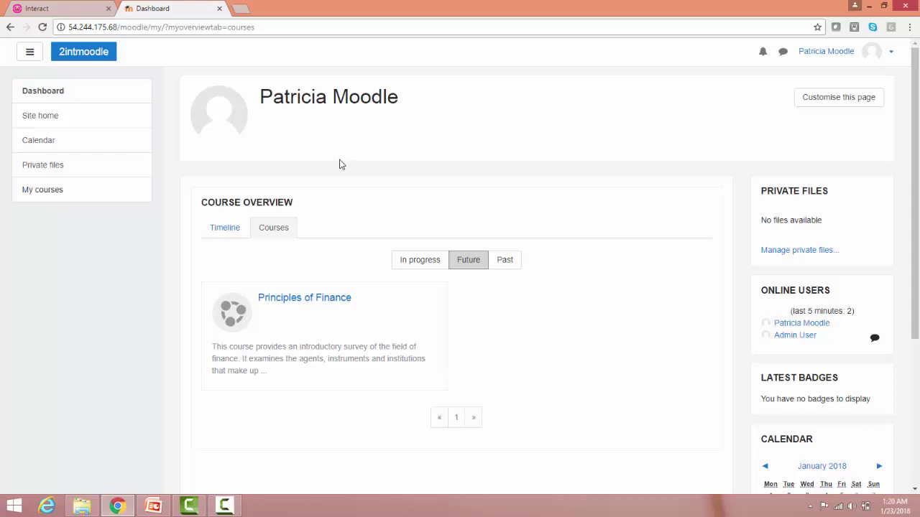
click(72, 8)
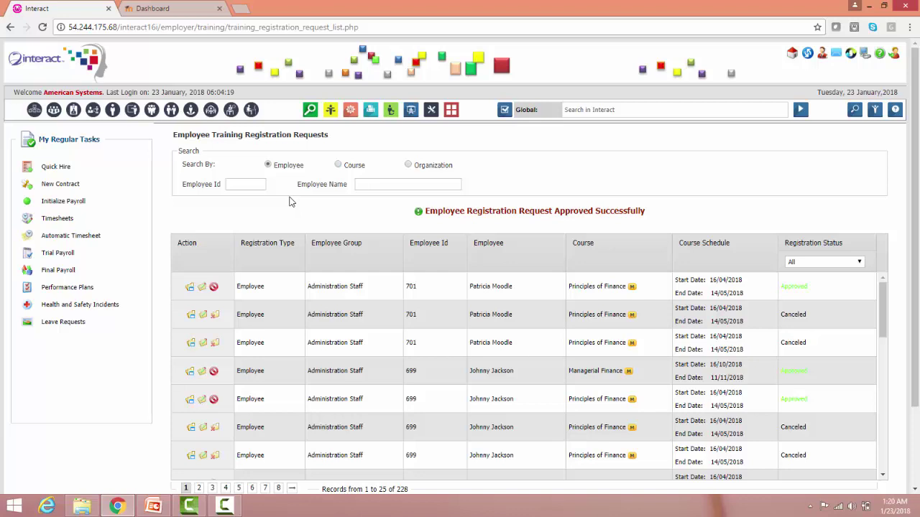
Return to the Interact tab and go to the employer home dashboard
key(ctrl+Tab)
click(84, 11)
click(792, 54)
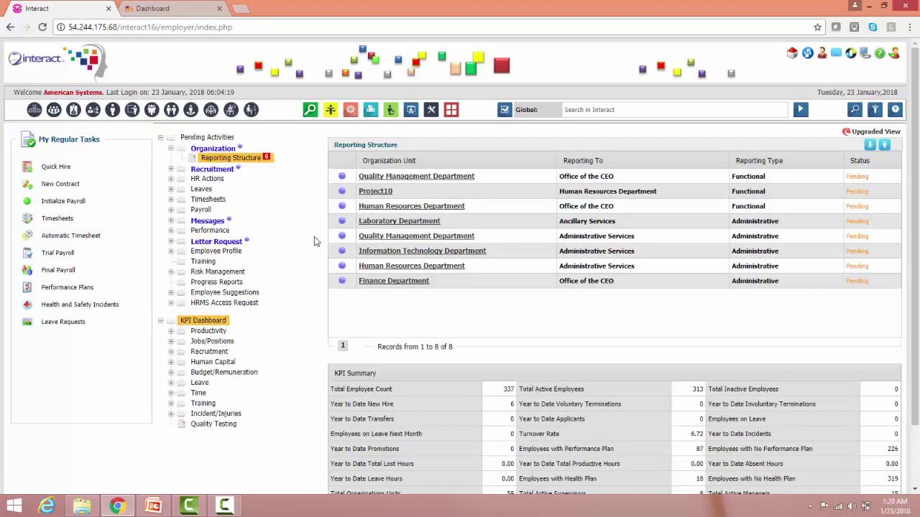
Chart the New Hire KPI under Human Capital by employee group
click(171, 363)
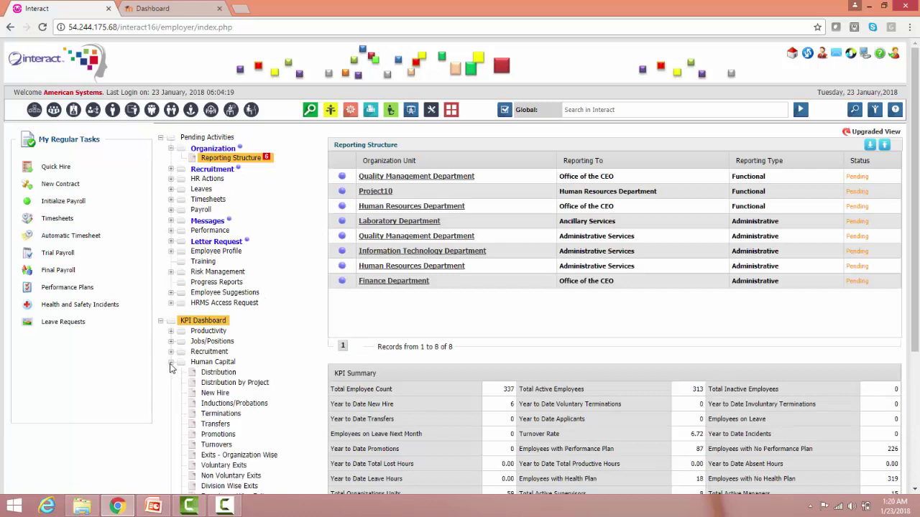
click(216, 393)
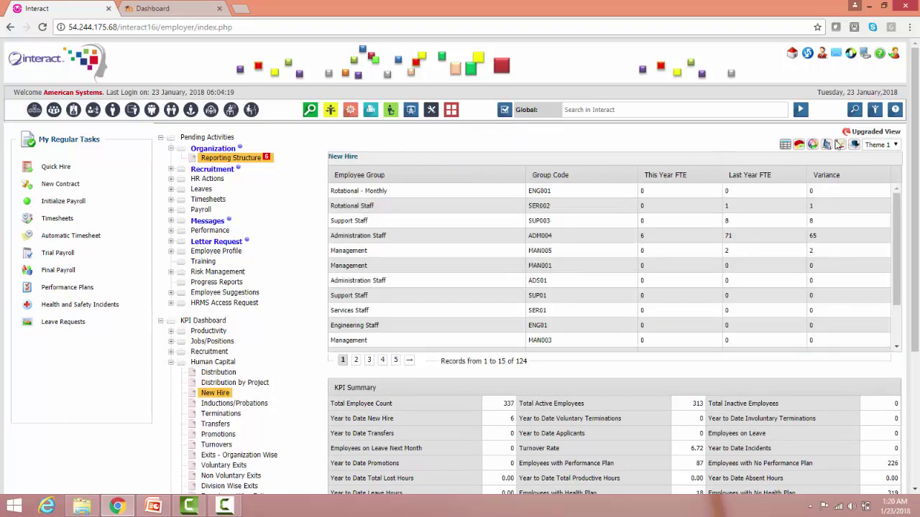
click(827, 145)
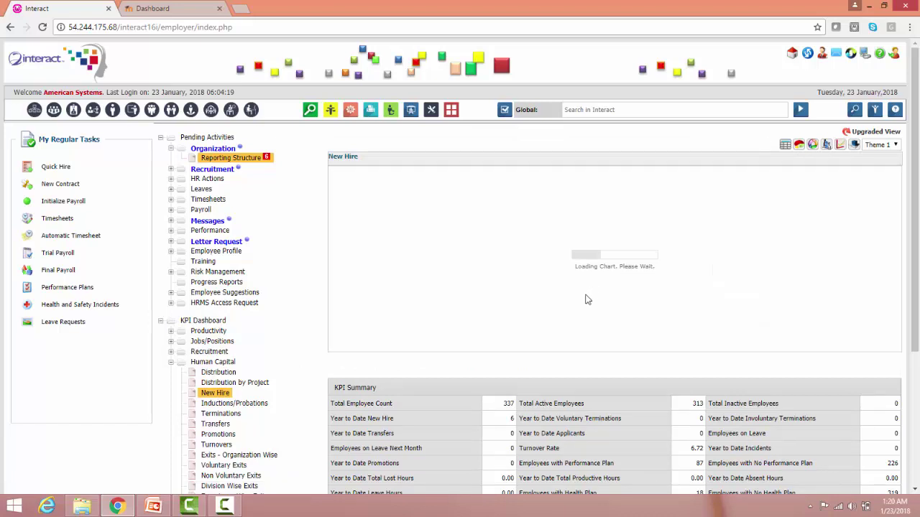
View the Total Employee Count summary in another chart style, close it, and switch to Moodle
click(411, 409)
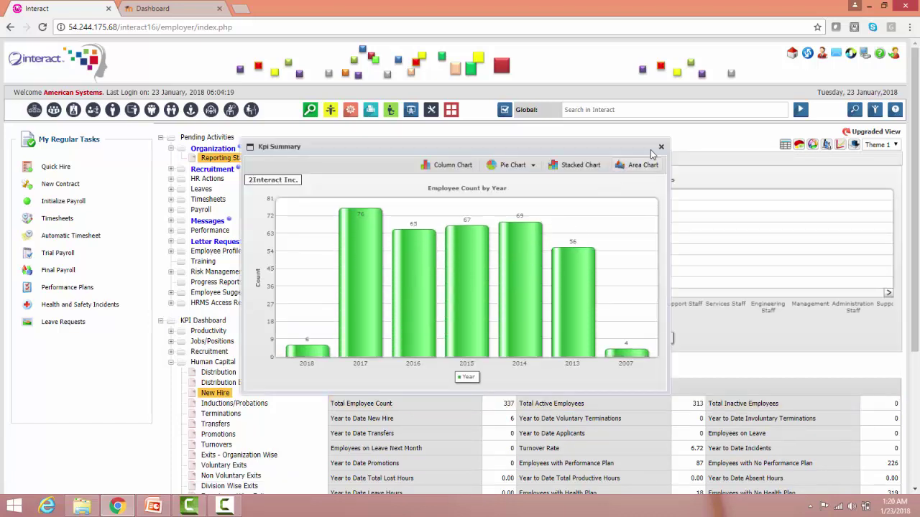
click(575, 166)
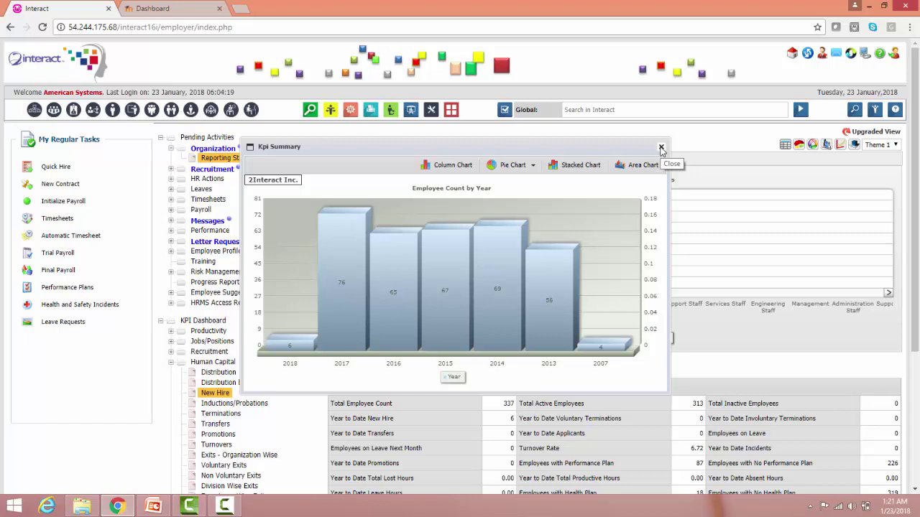
click(661, 149)
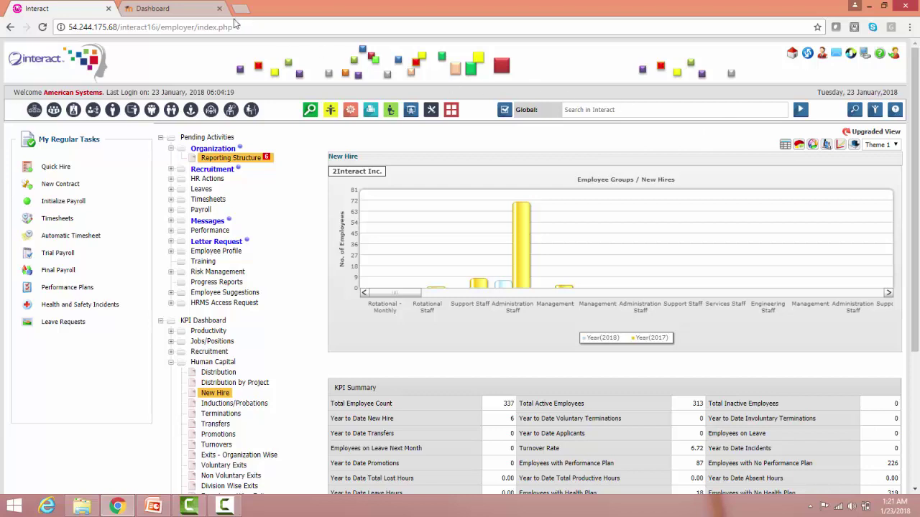
click(198, 6)
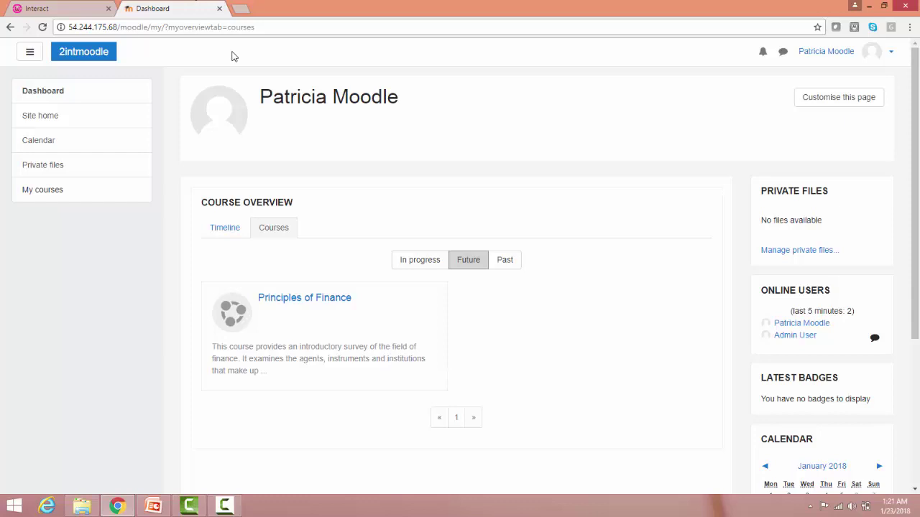
Switch back to the Interact tab showing the New Hire chart
click(81, 10)
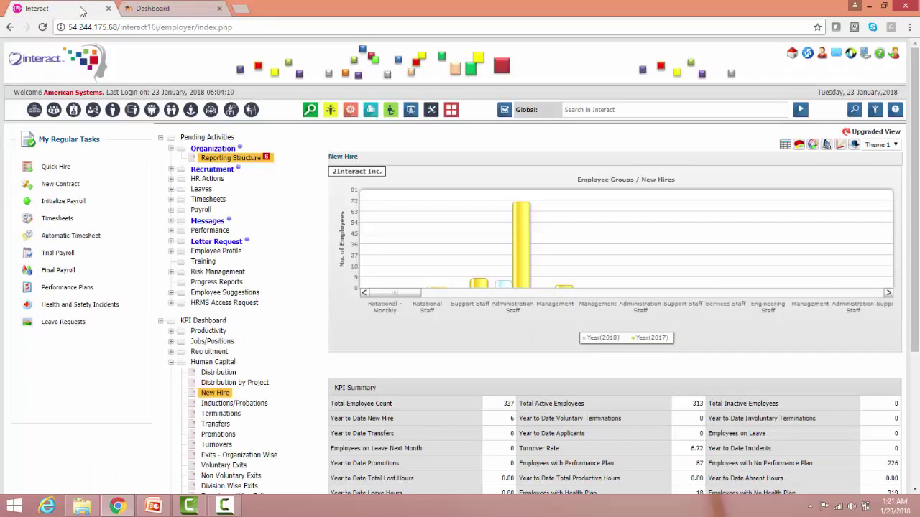